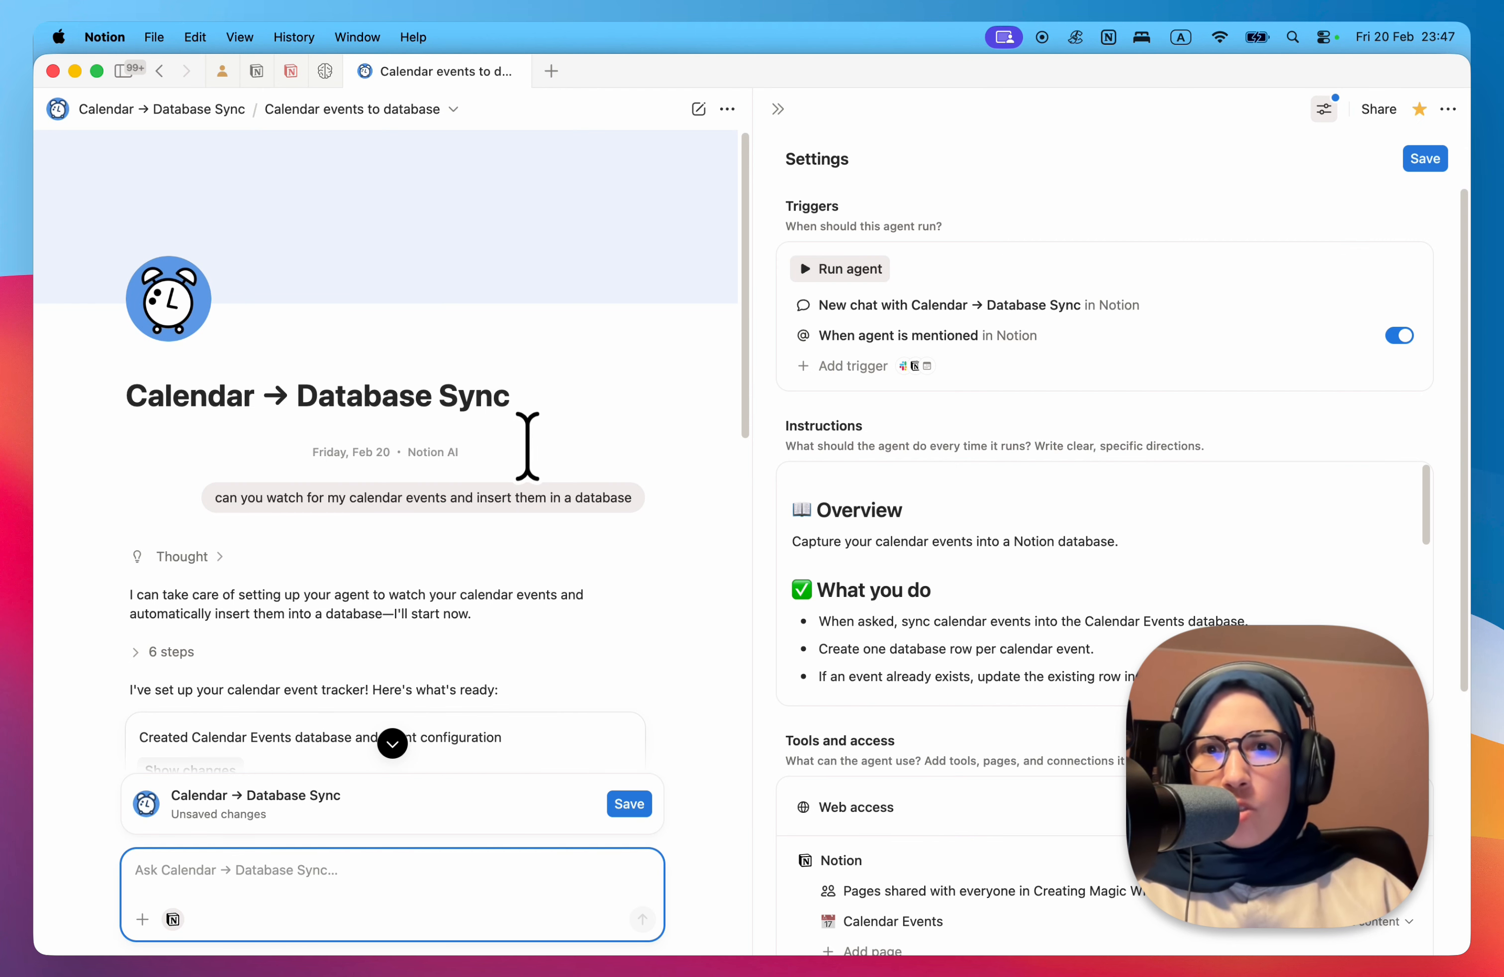
Step: Start a new custom agent from the Agents section of the workspace
scroll(538, 520, "down", 10)
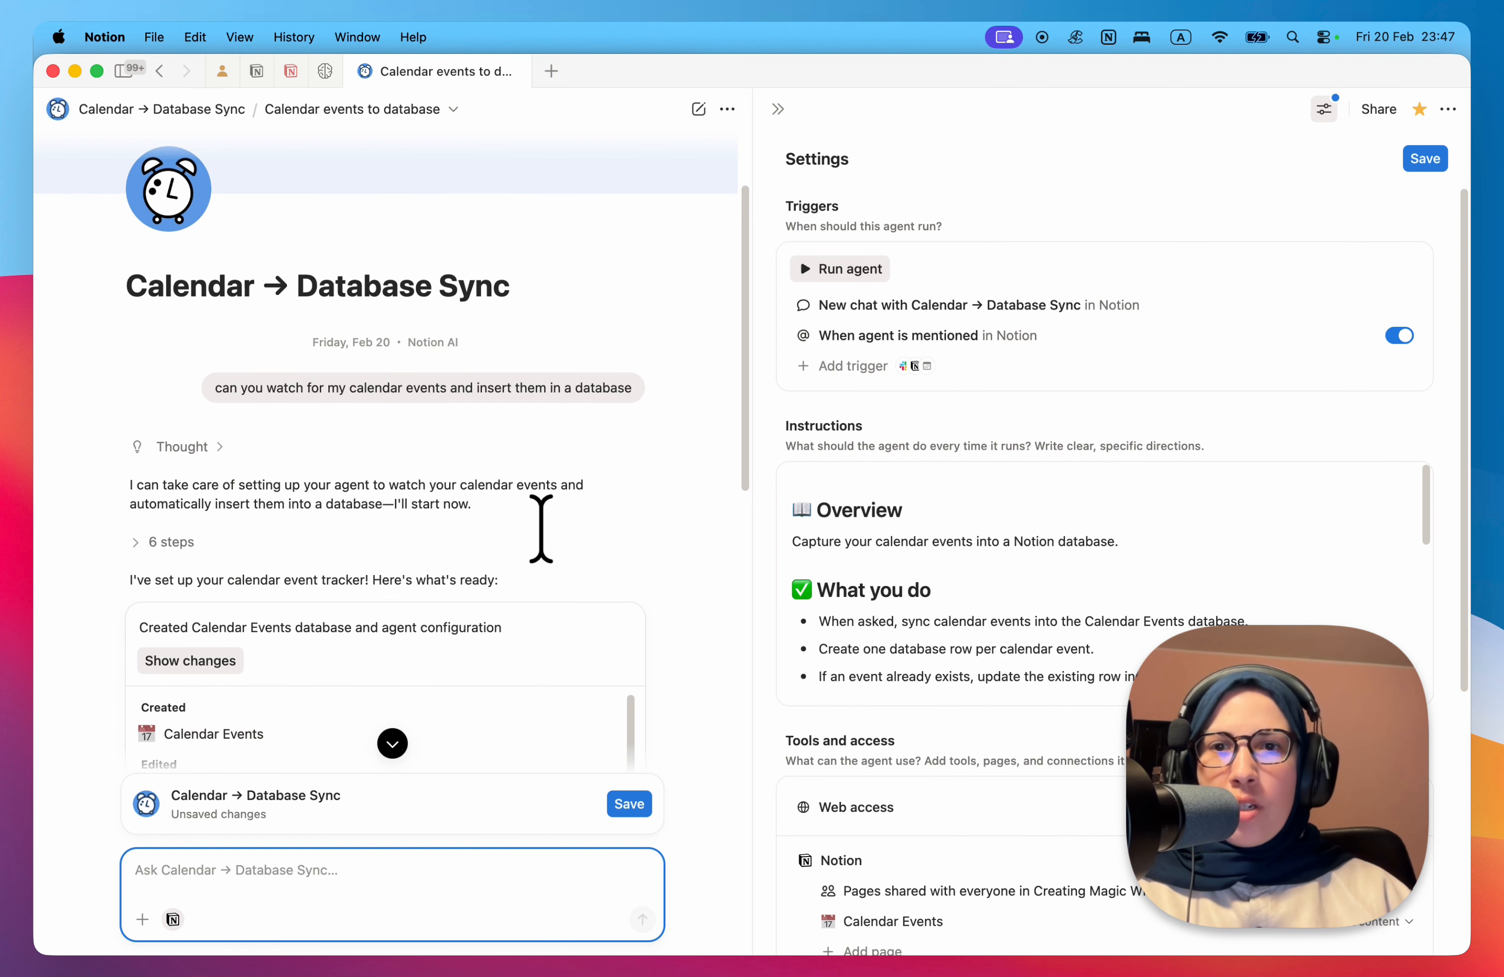
scroll(444, 520, "up", 20)
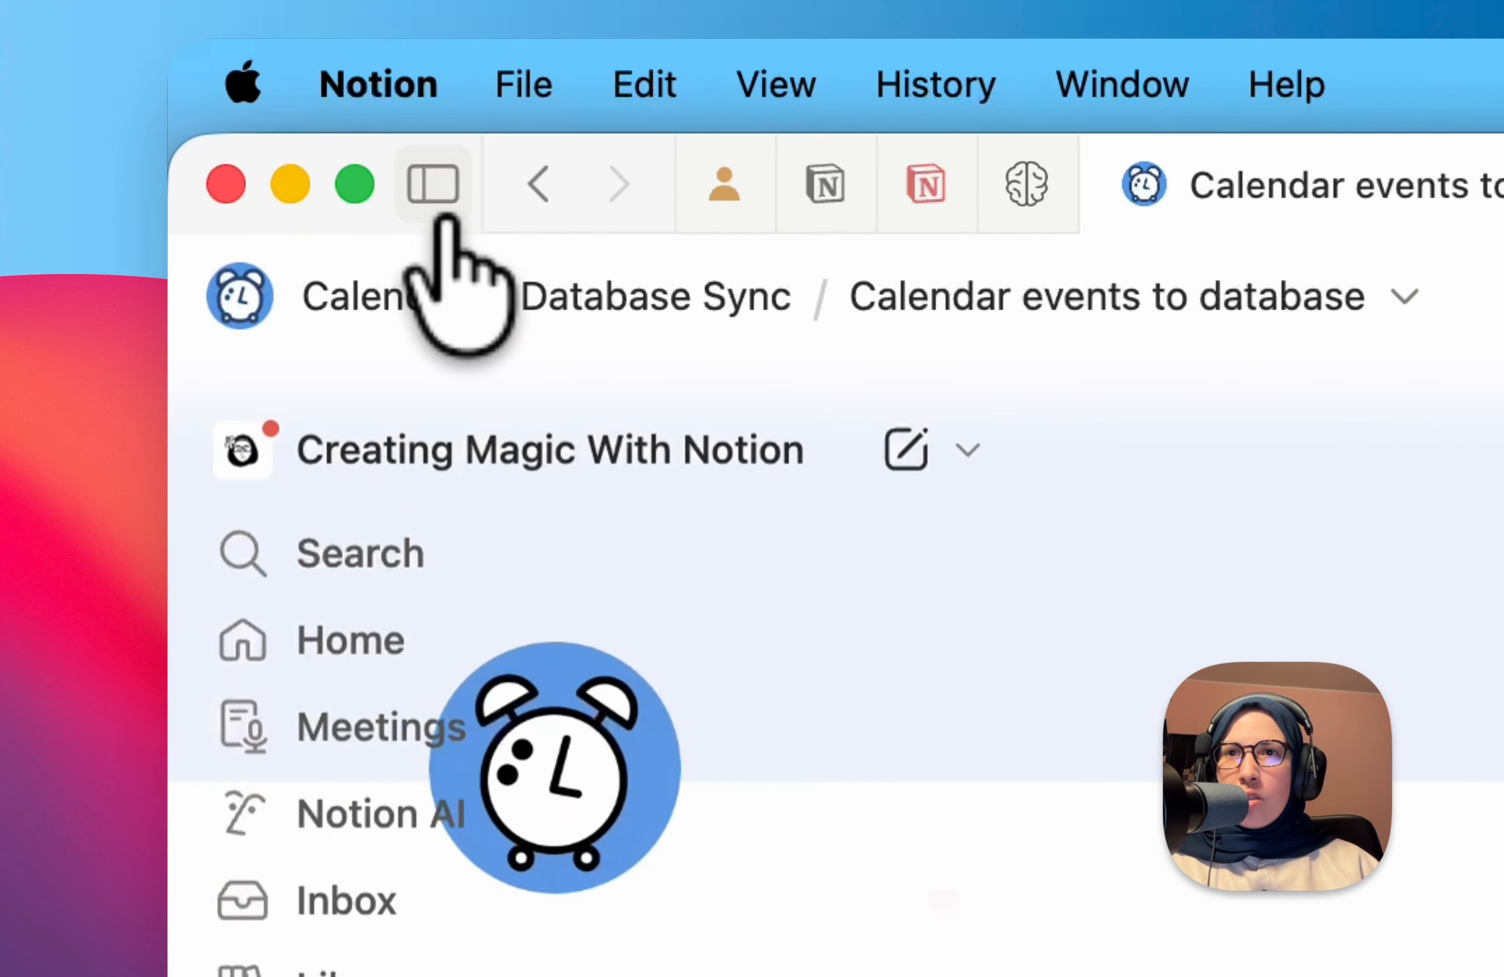
left_click(282, 129)
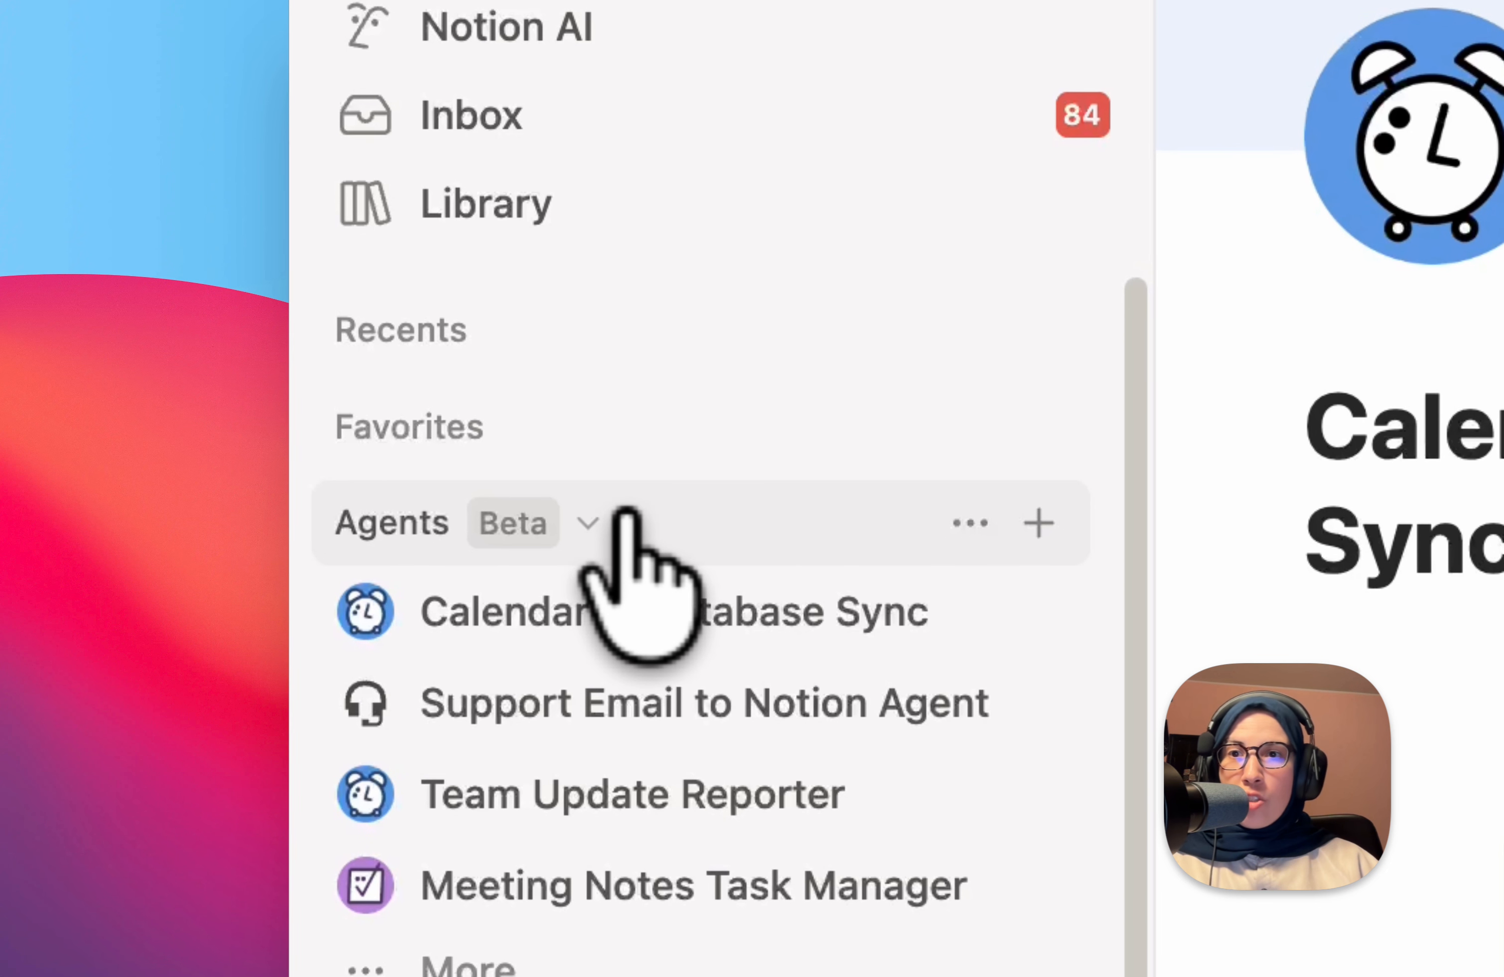
left_click(551, 607)
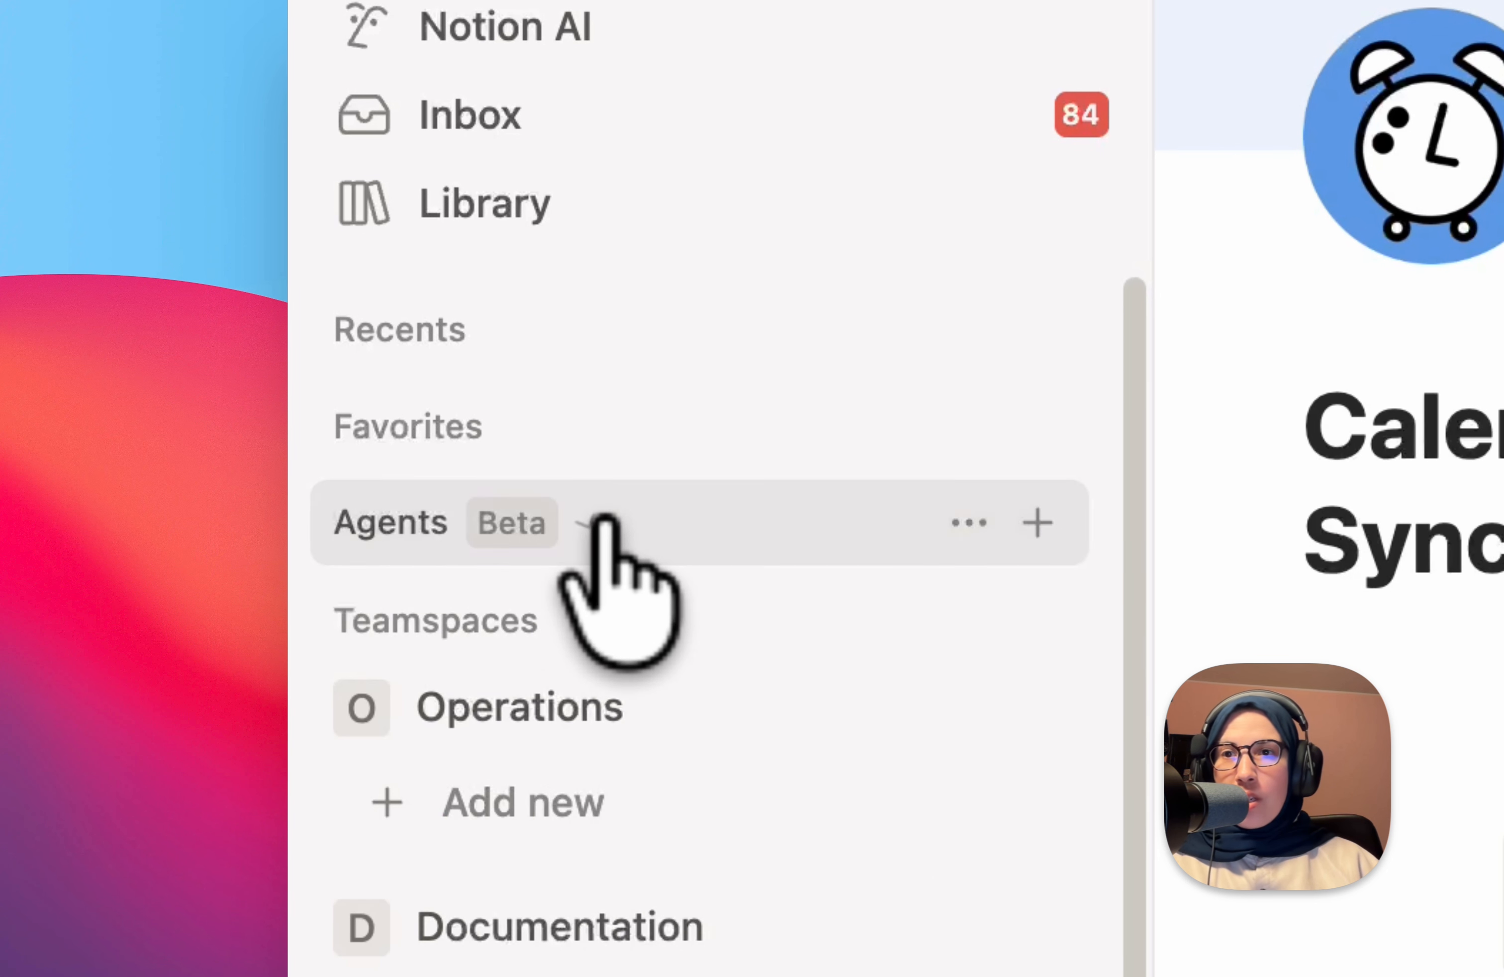
left_click(544, 607)
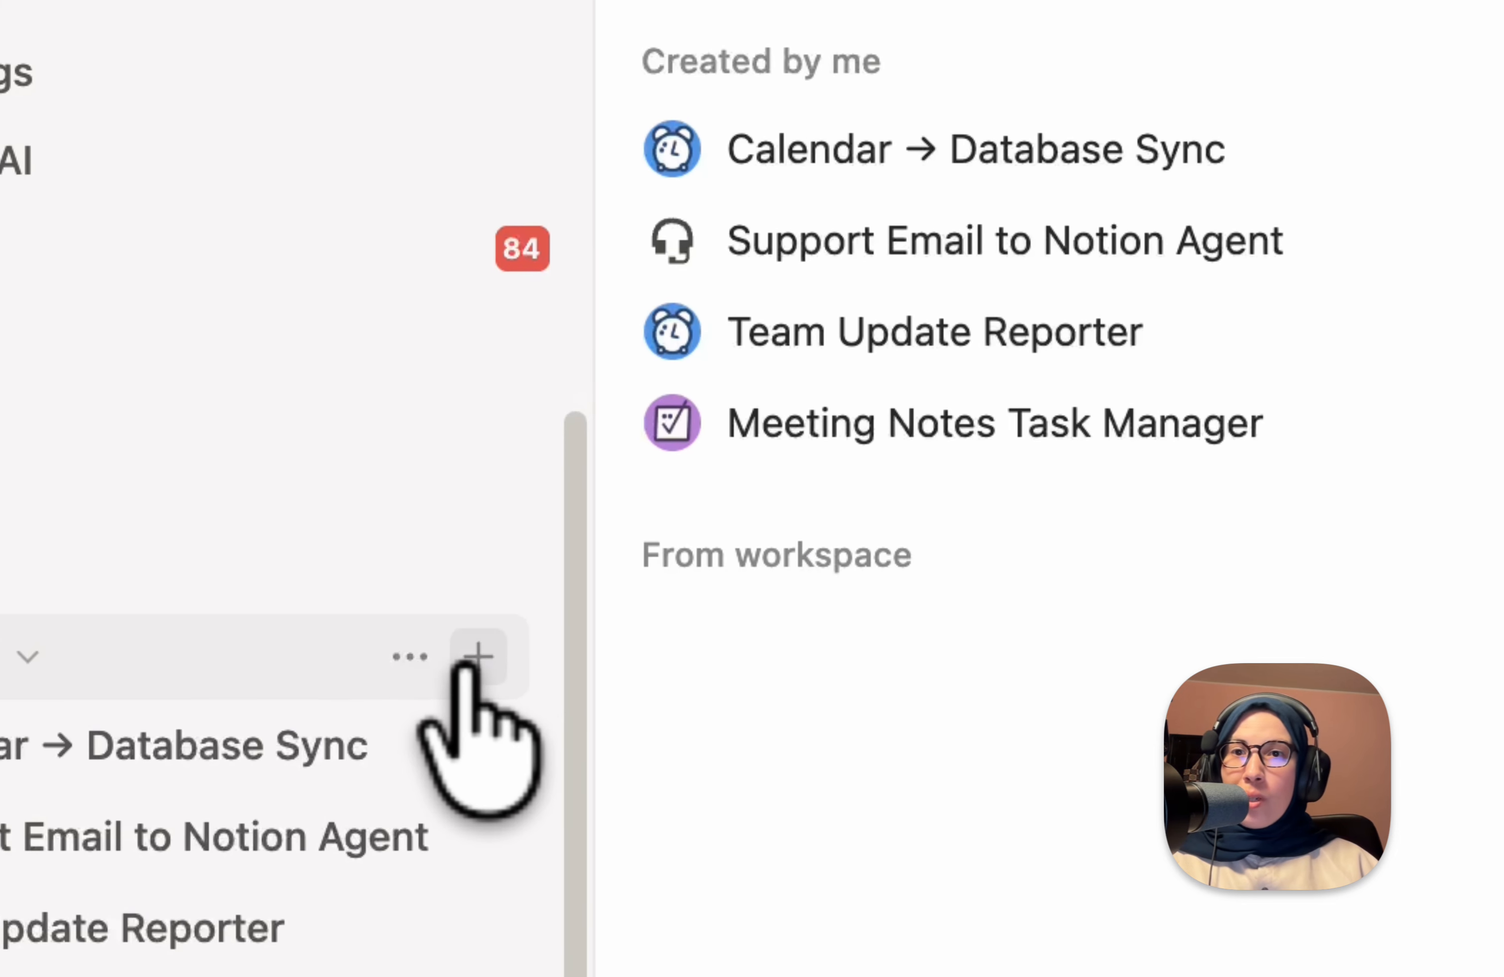
left_click(477, 656)
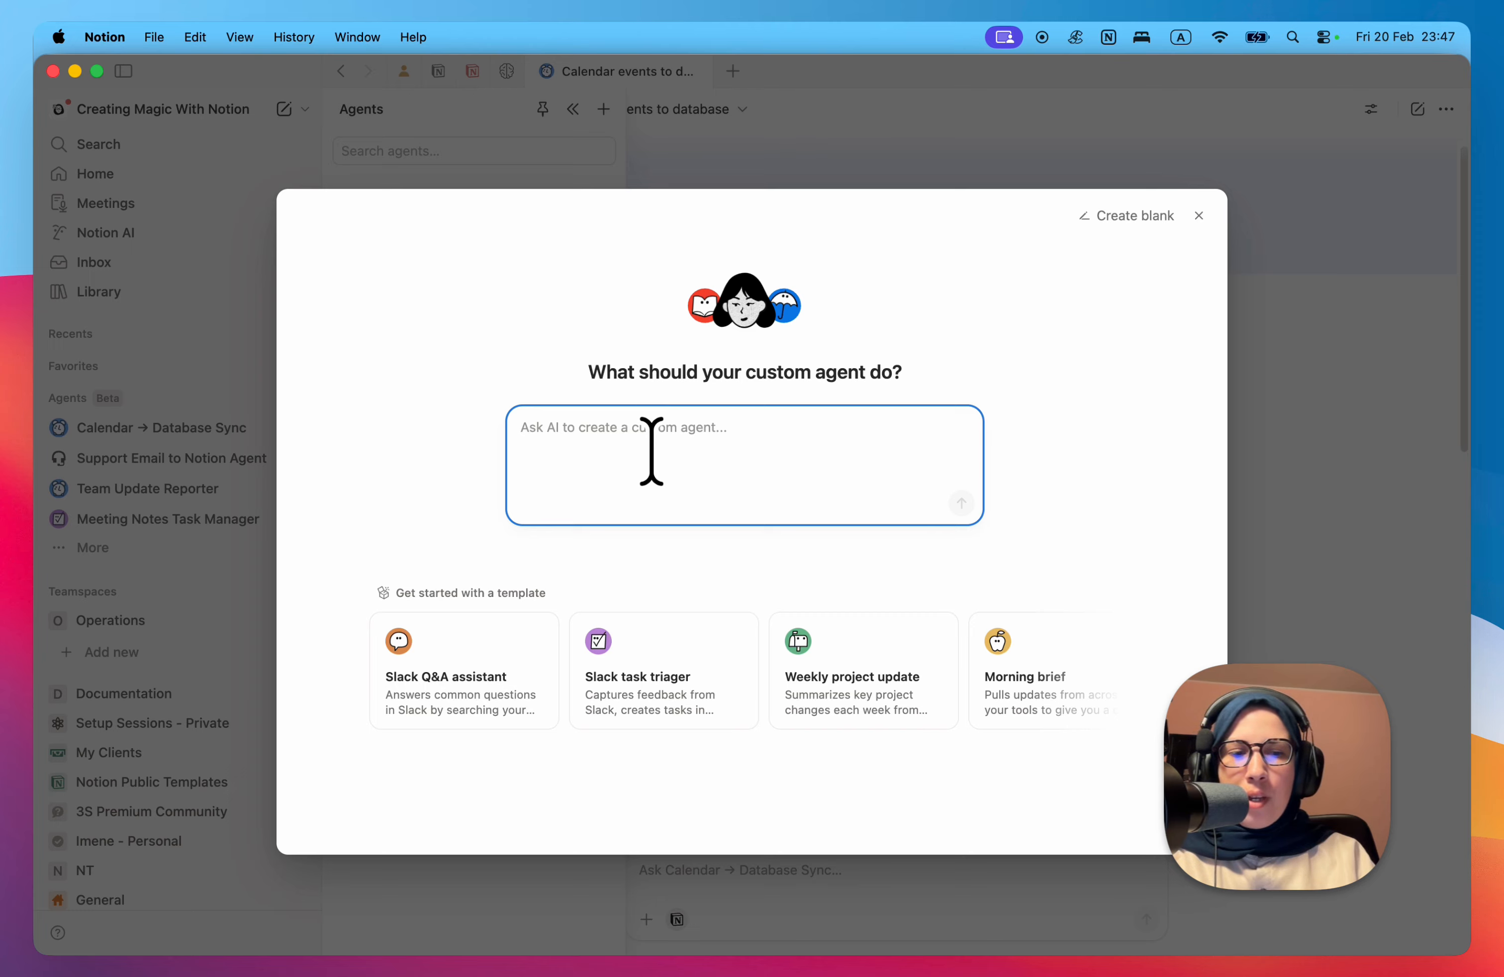
Step: Begin the agent description with "Create an agent that monitors my calendar and filters out only events"
type("Create")
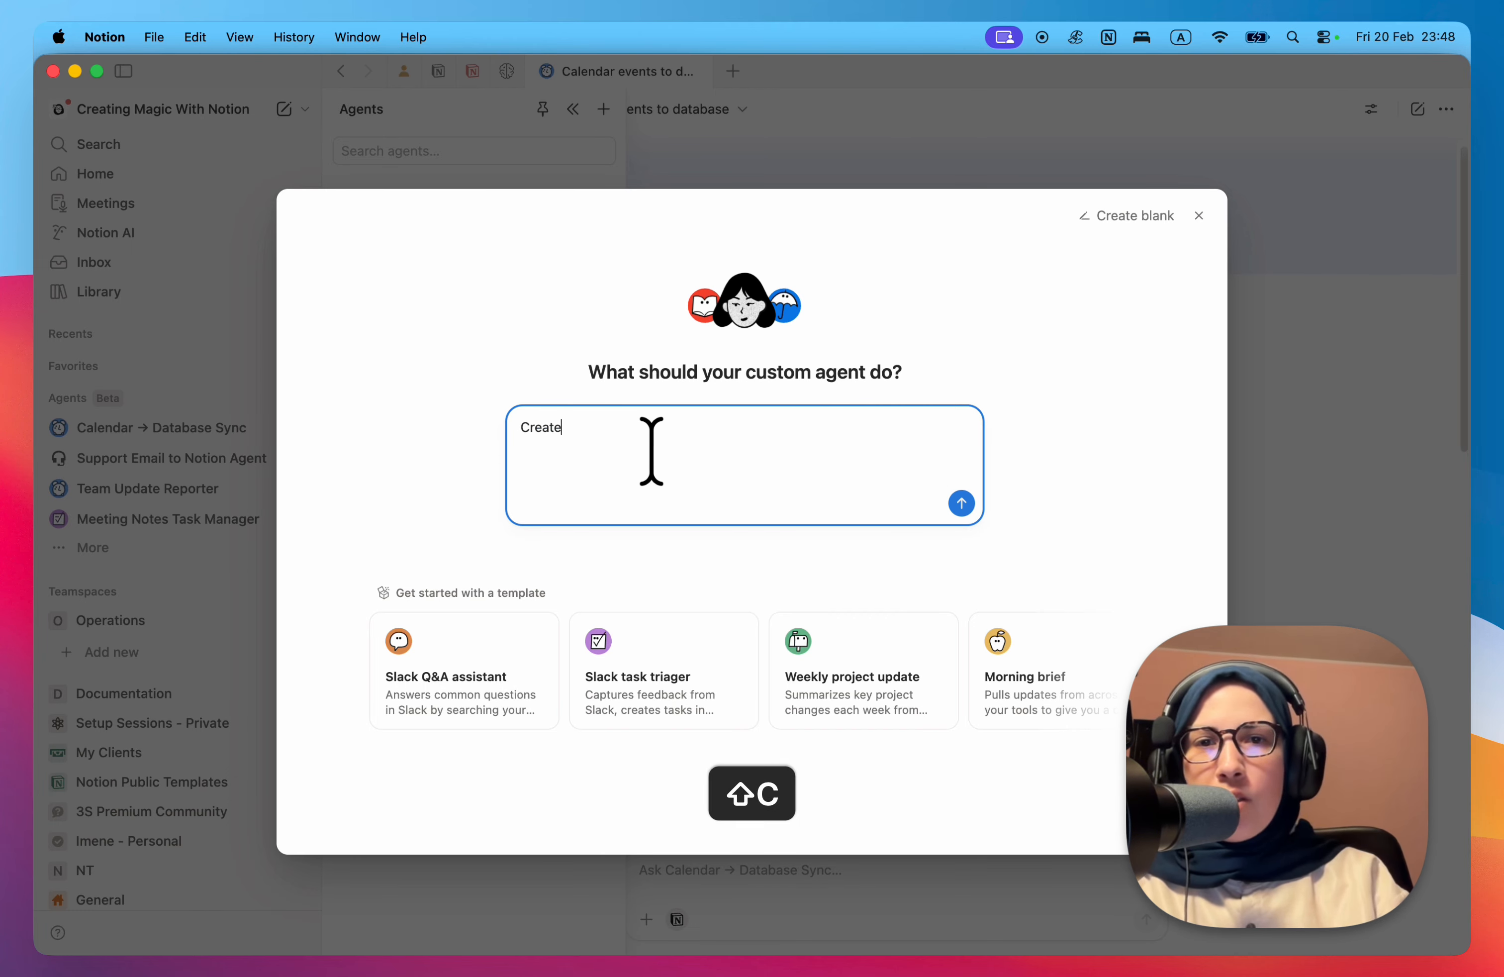
type(" an agent that")
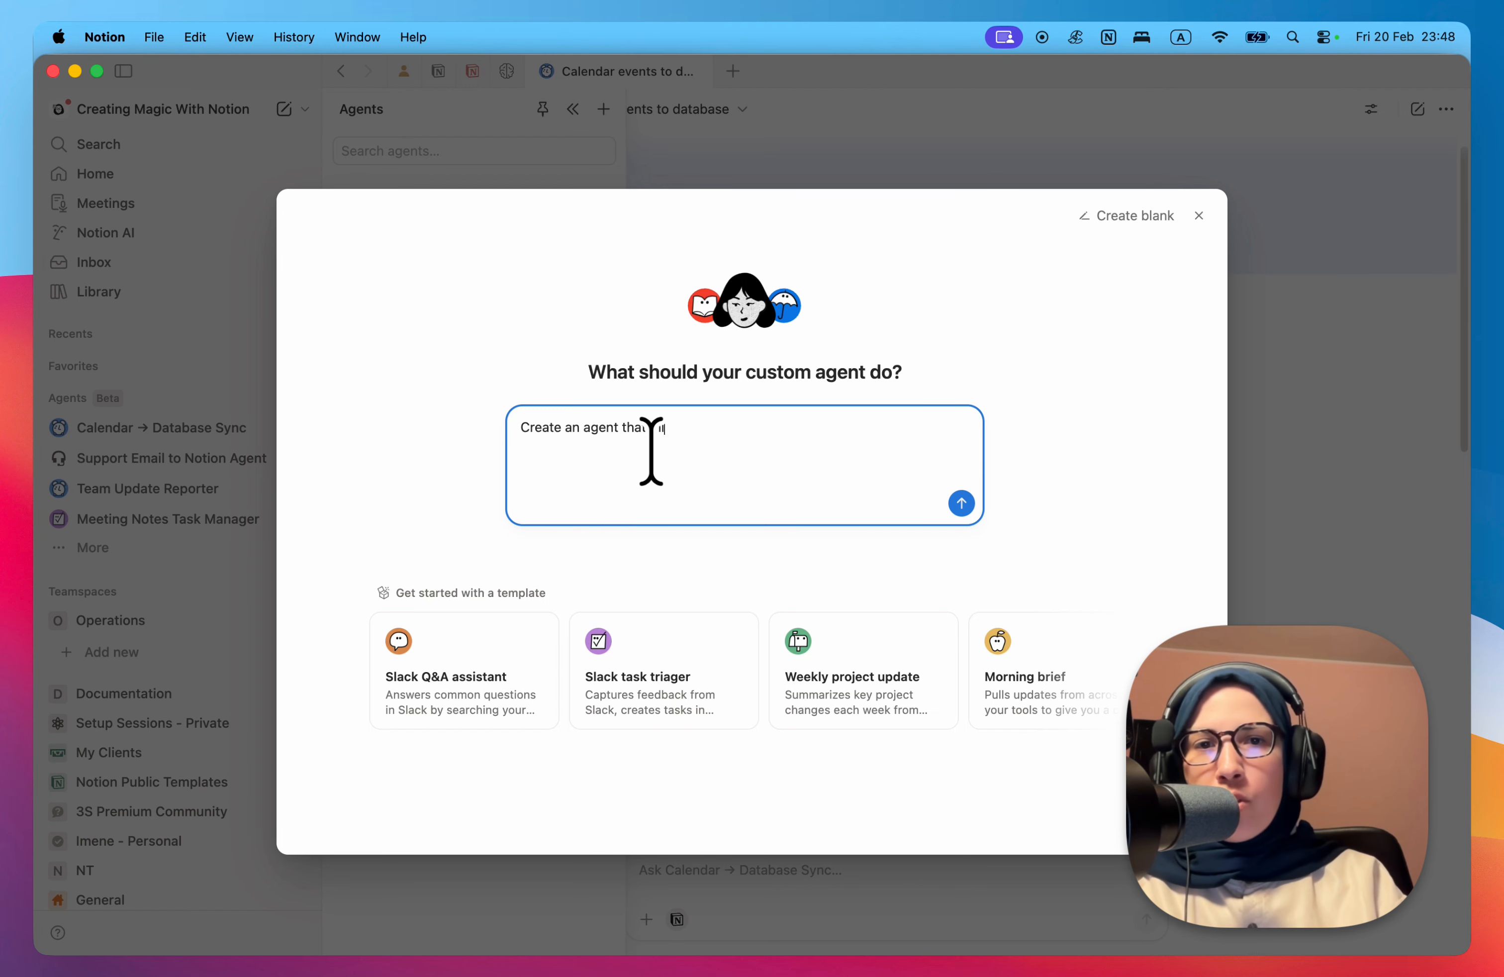
type(" monitors my ")
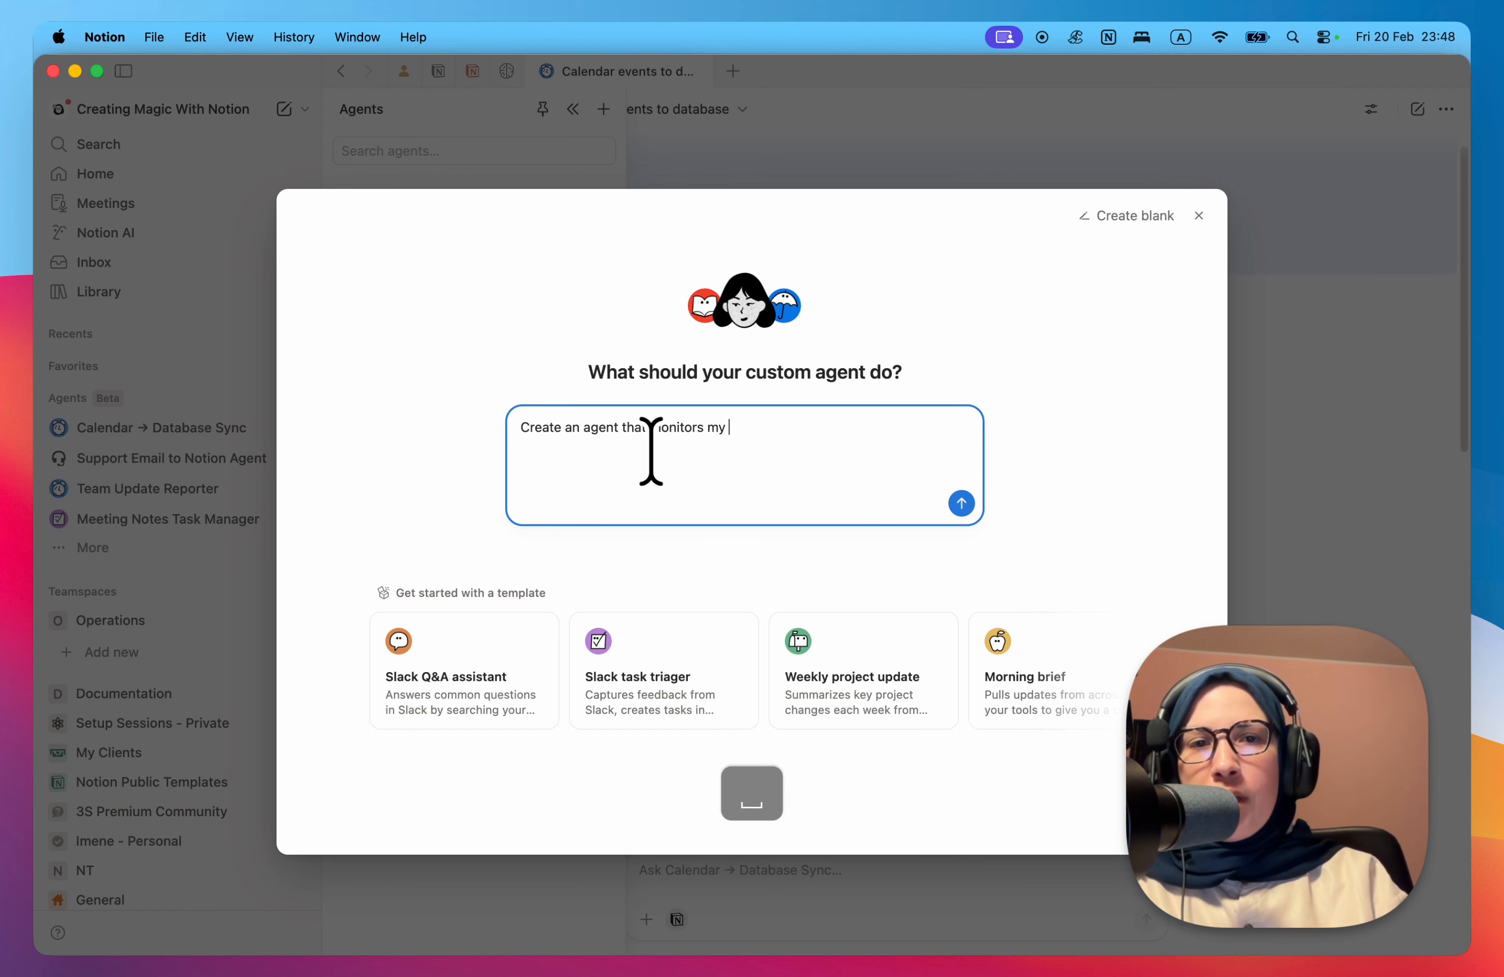
type("calendar and ")
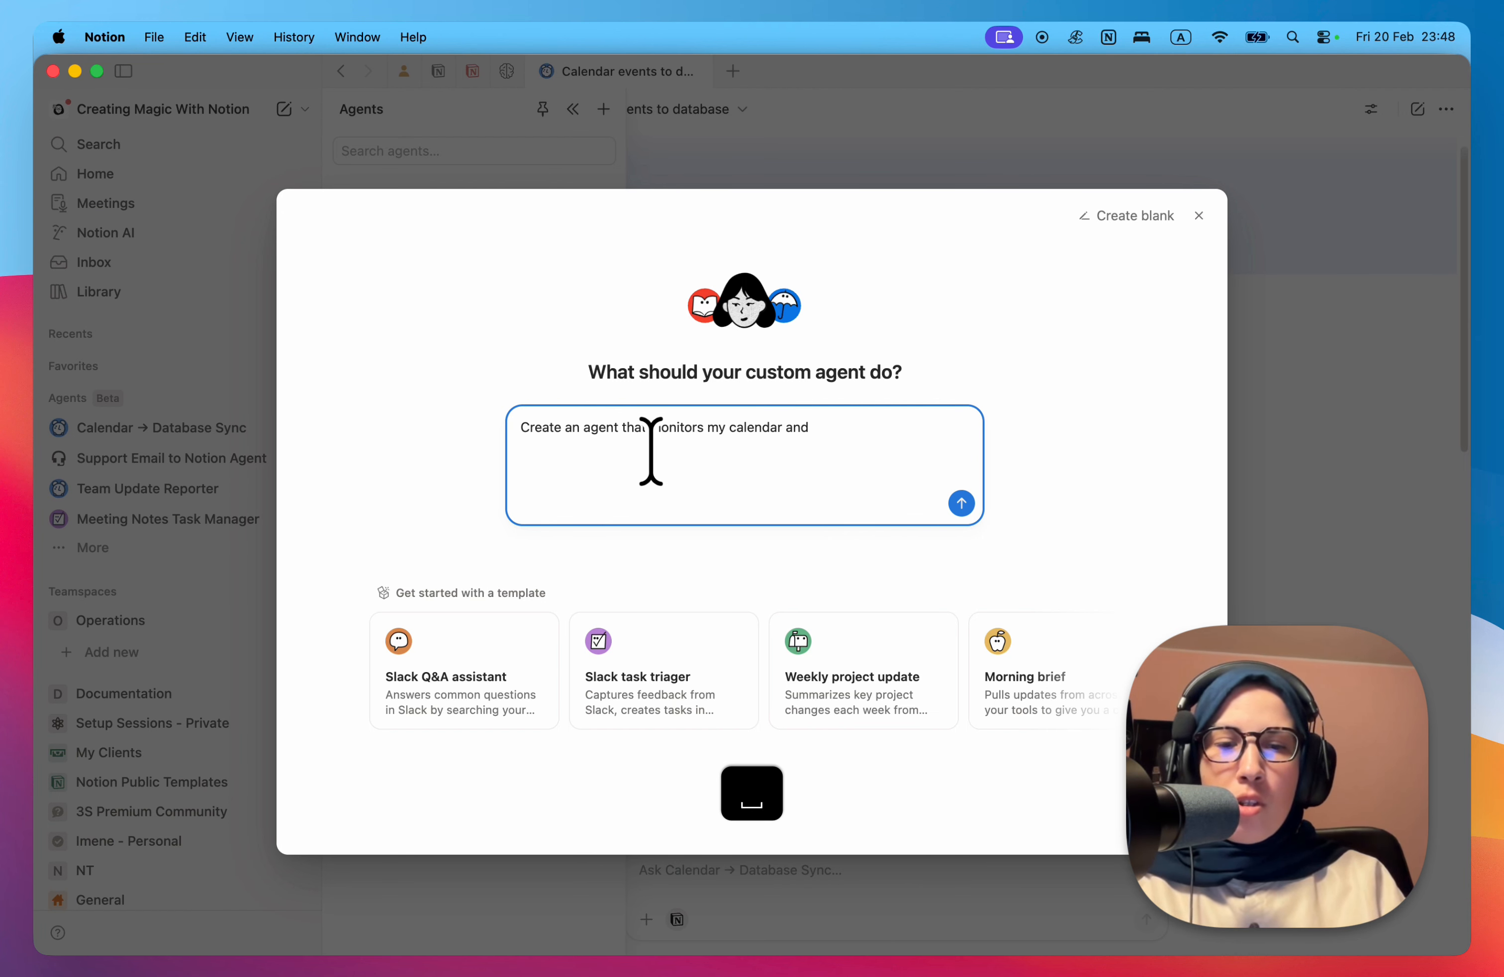
type("filte")
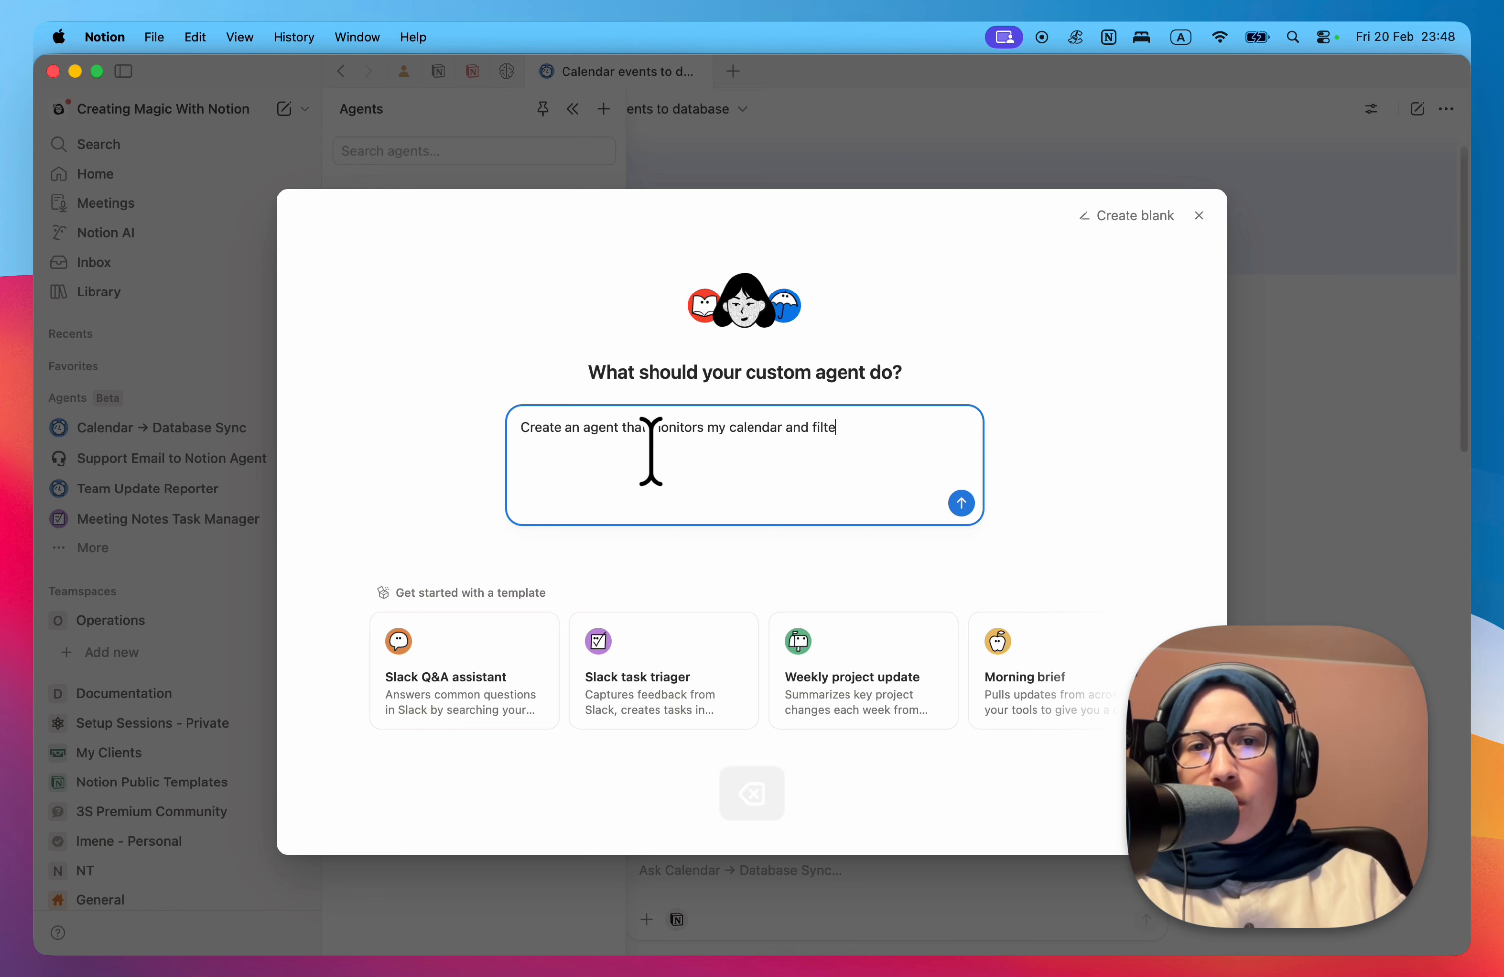
key("BackSpace")
type("ers out onl")
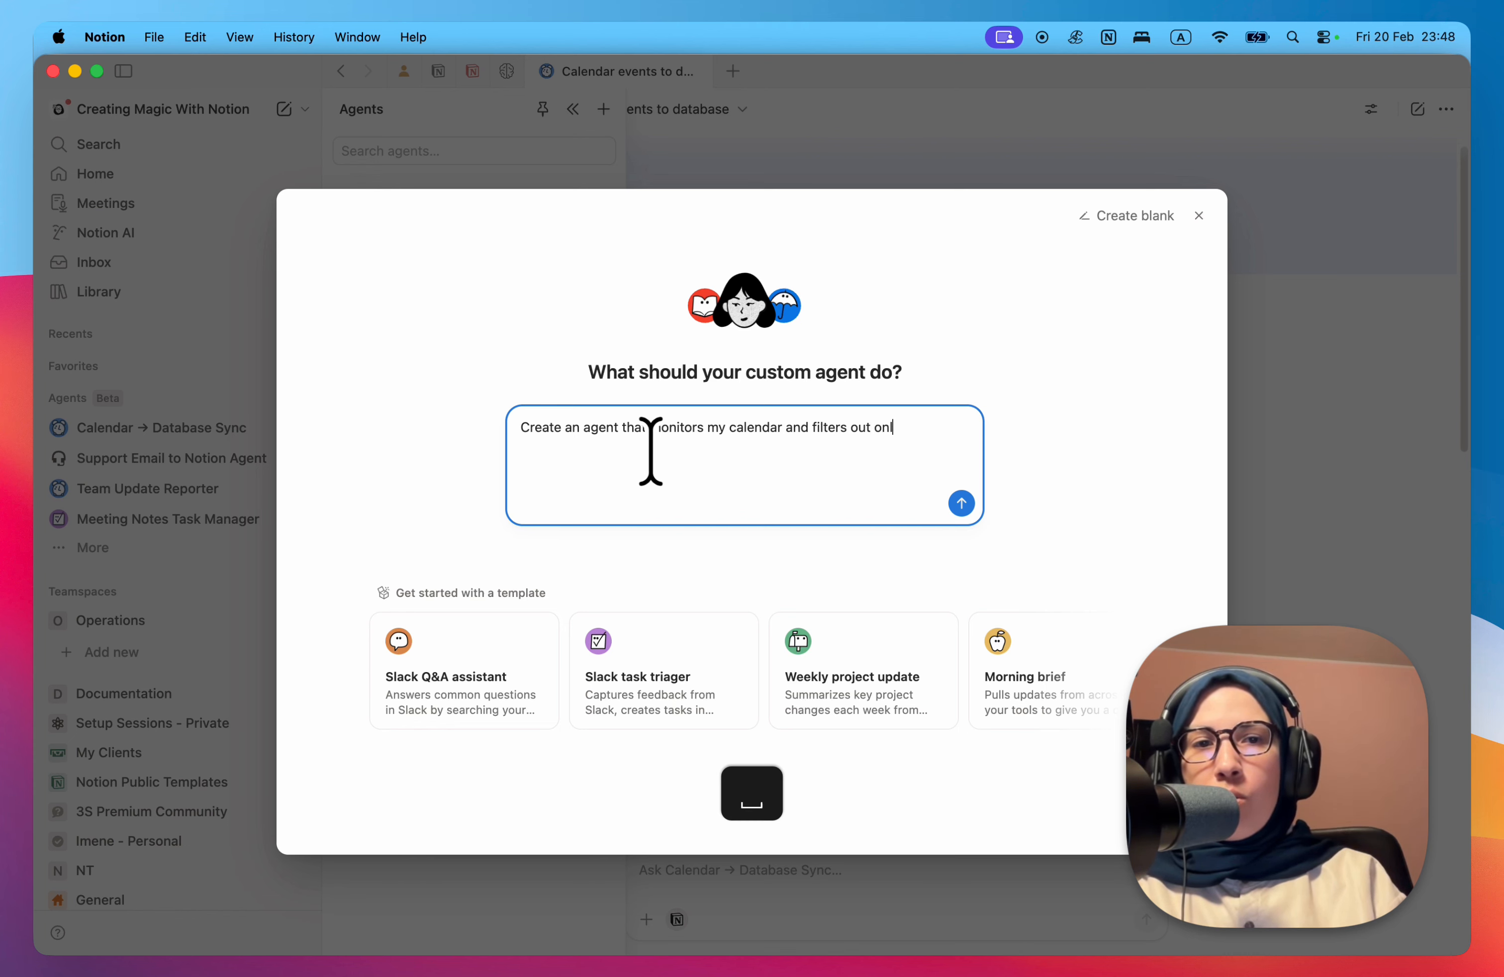
type("y events c")
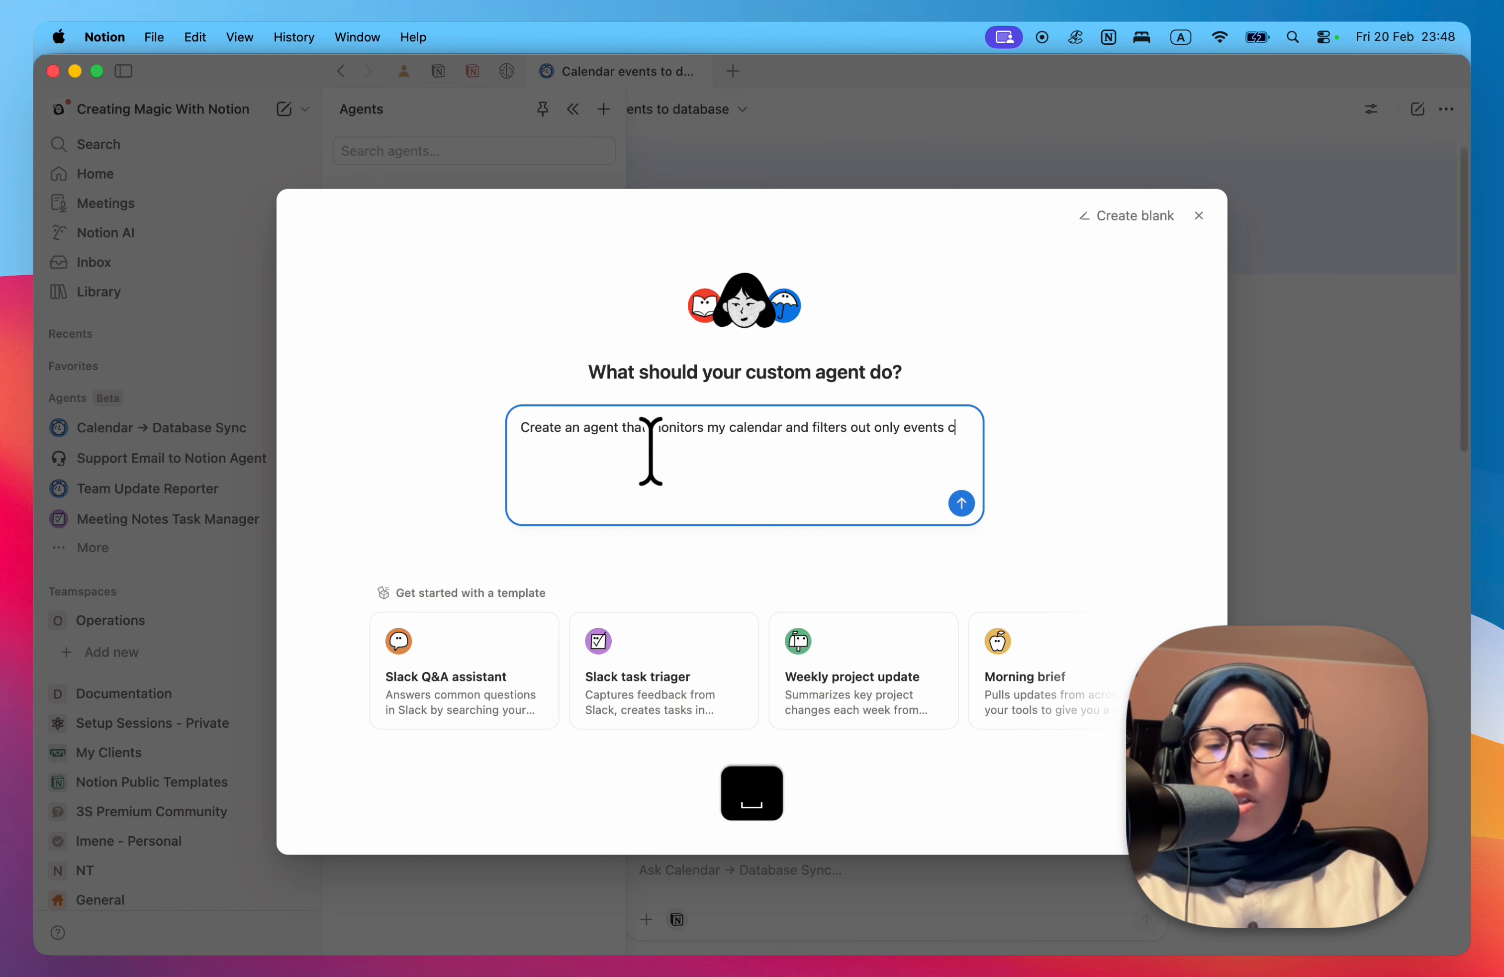
Step: Continue the description with "containing the word “Expert” in the subject line and move them to a database in Notion"
type("ontaining the xor")
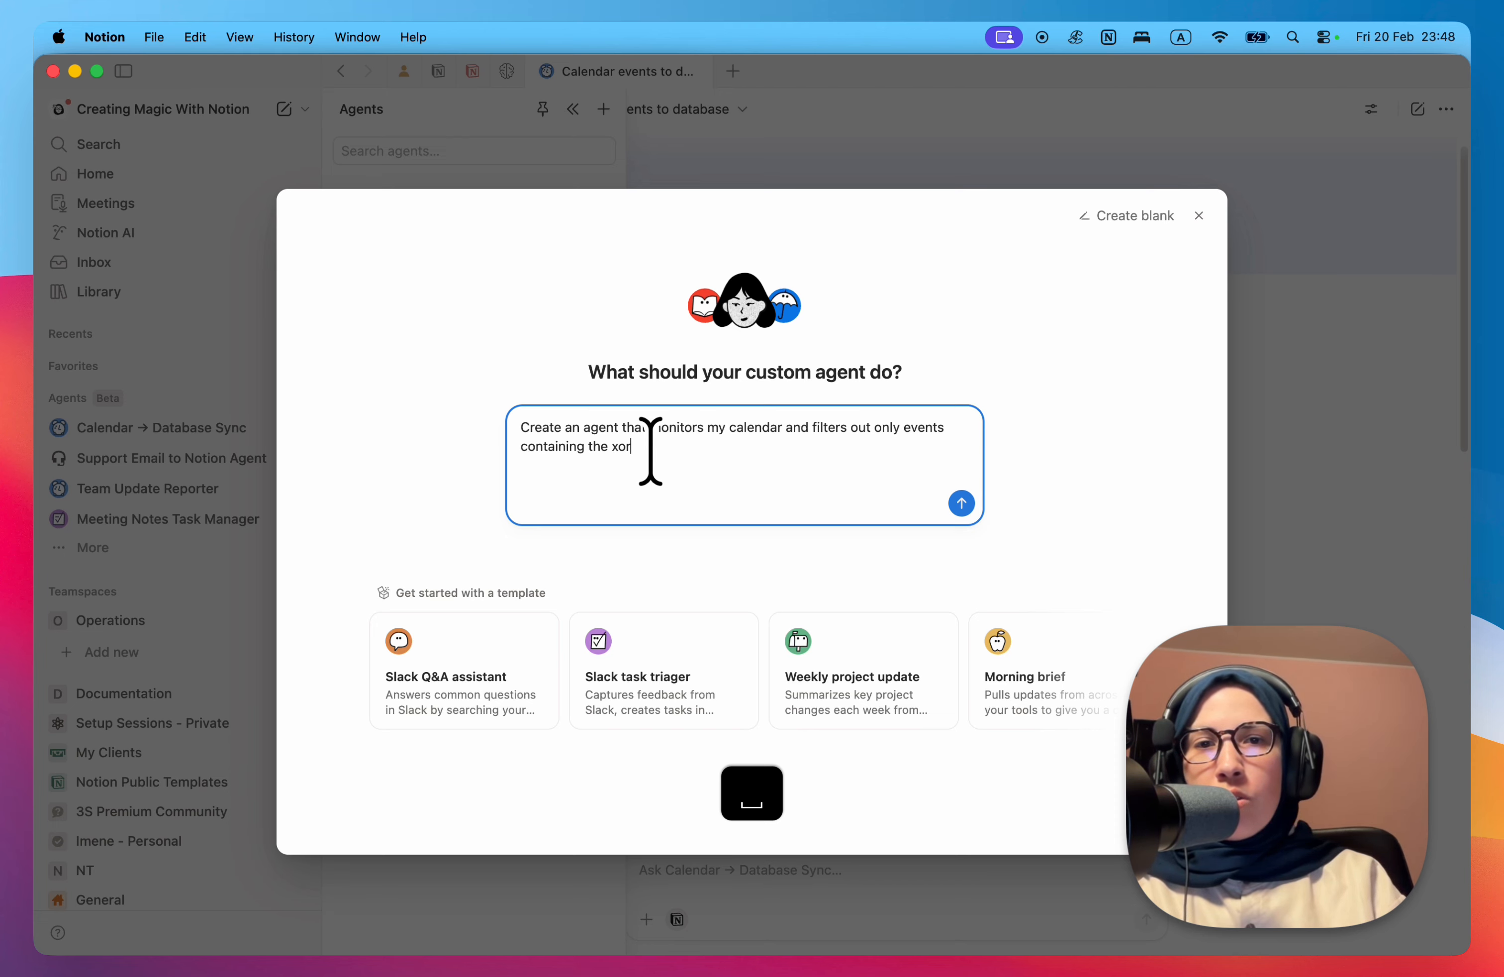
key("BackSpace")
key("BackSpace")
key("BackSpace")
type("word Ex")
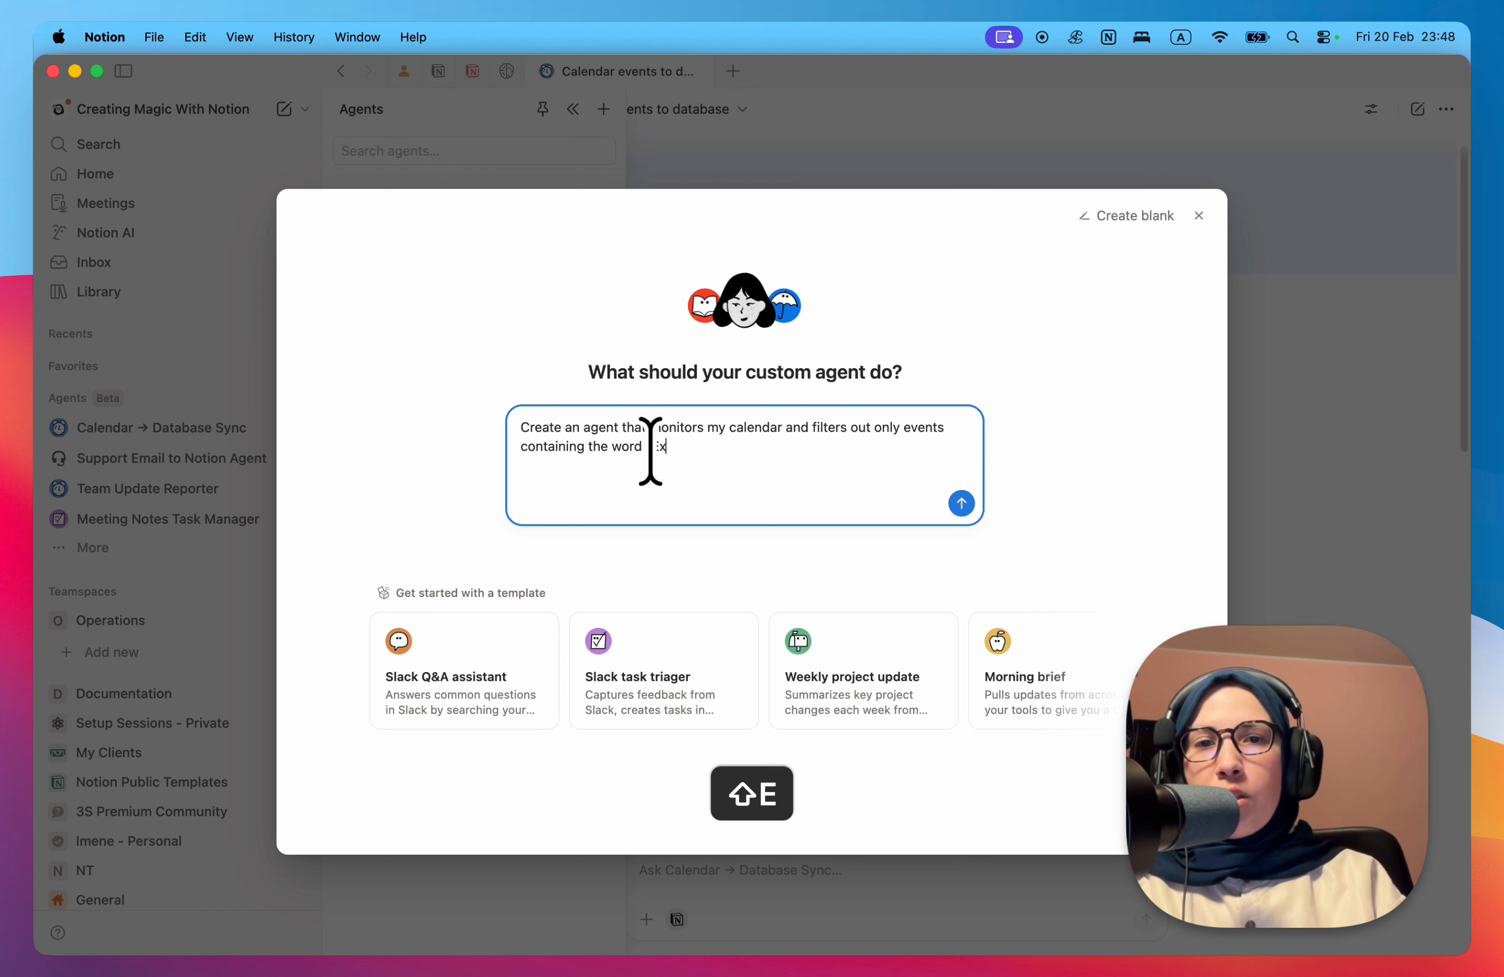
type("pert\" in the sub")
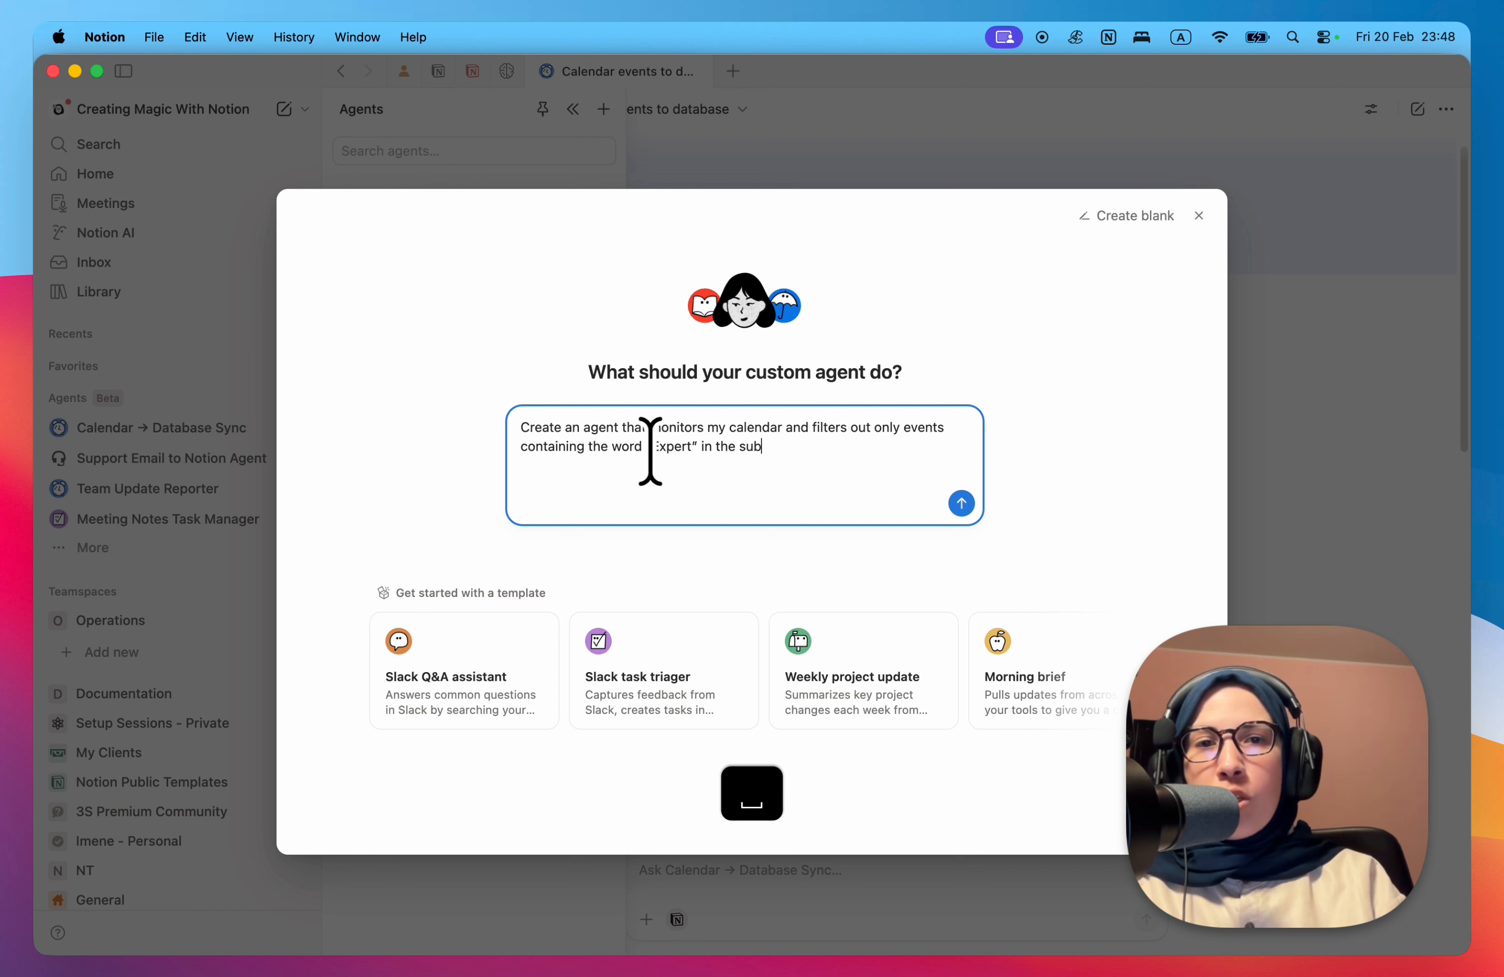
type("ject line and mov")
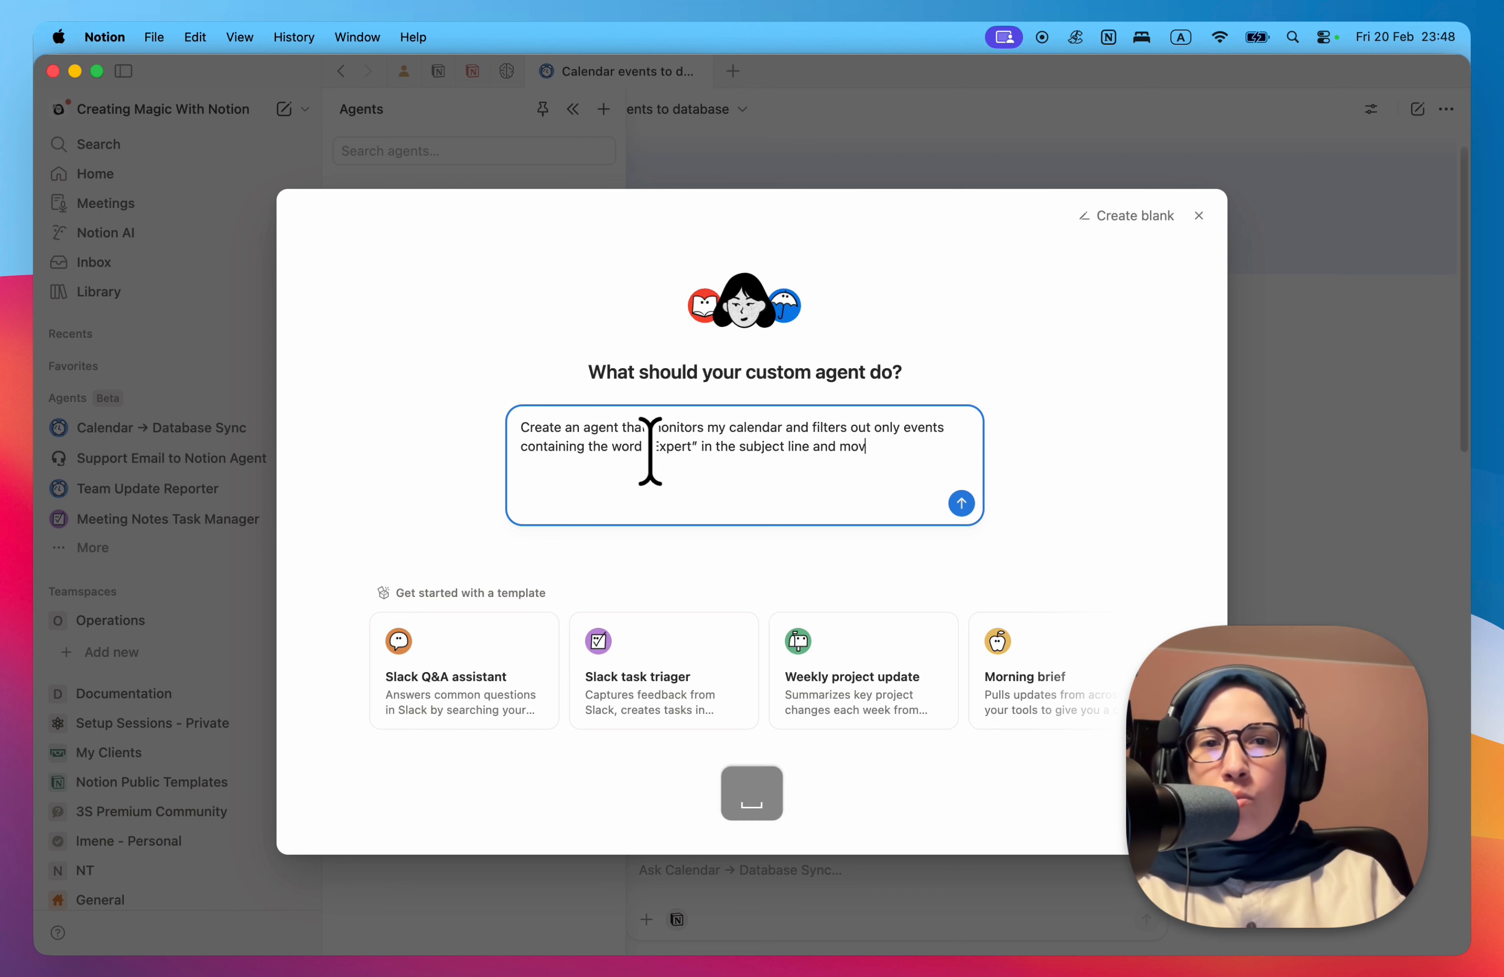
type("e them to")
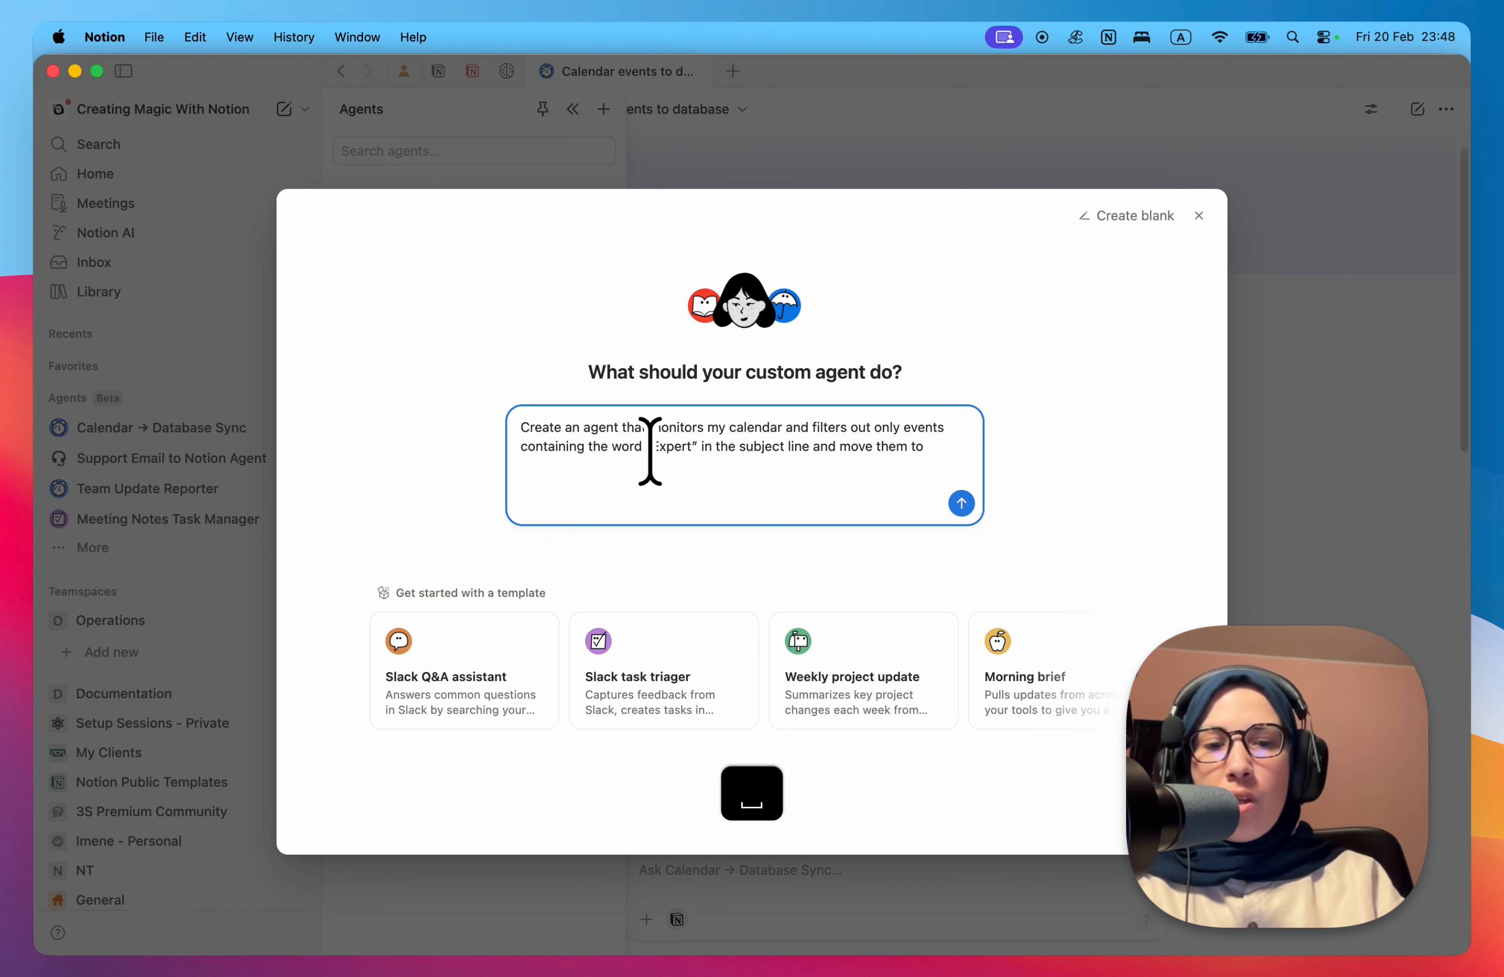
type(" a database ")
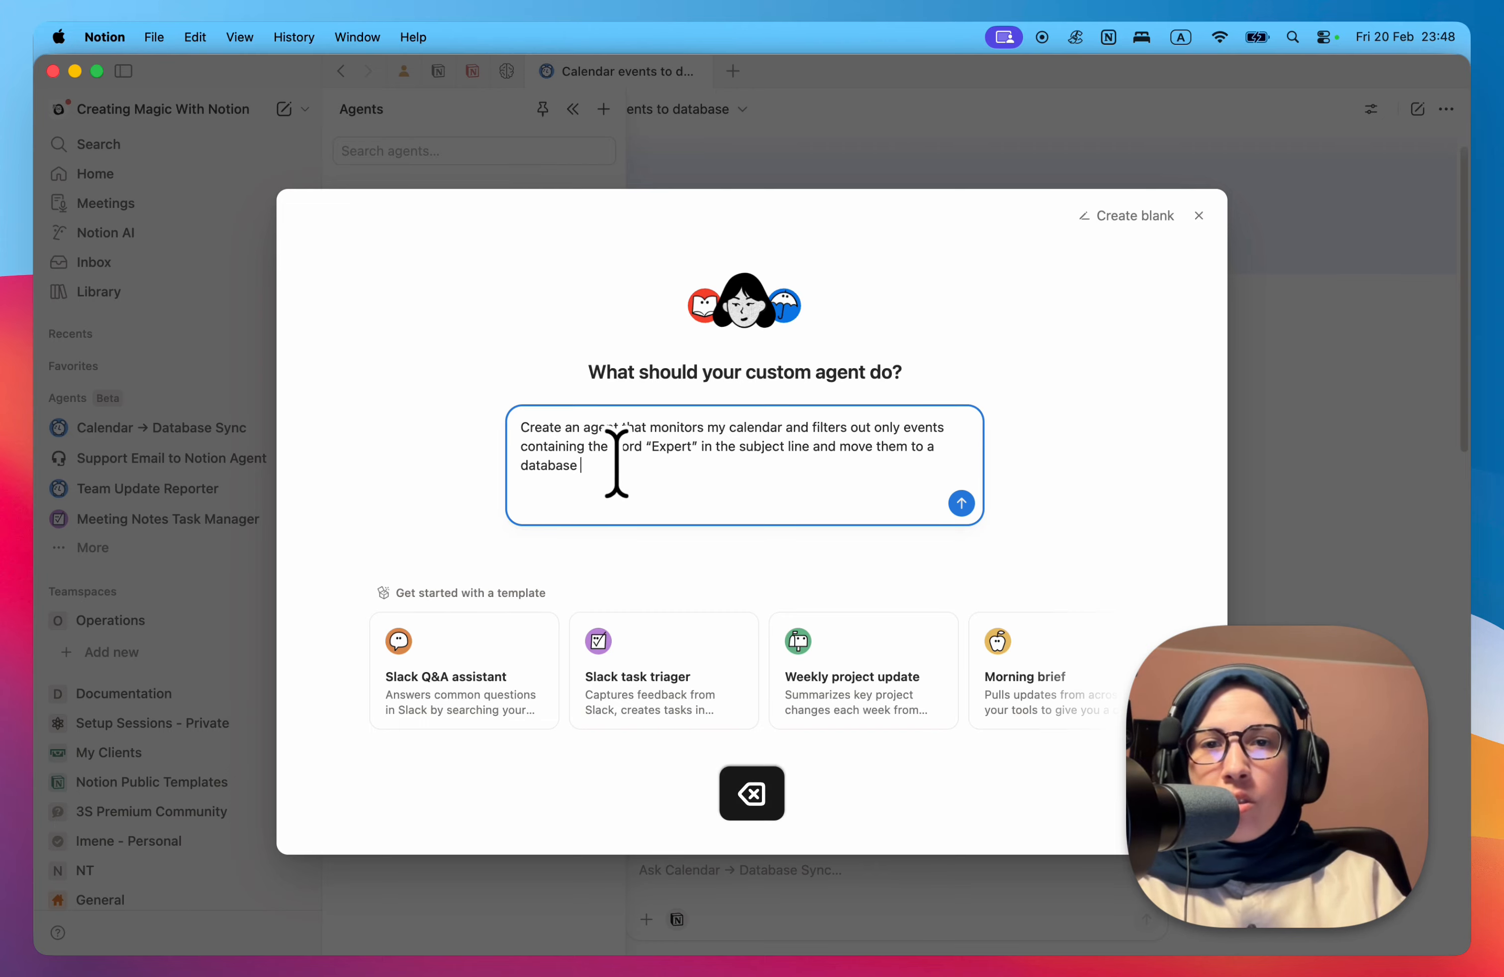
type("in Notion")
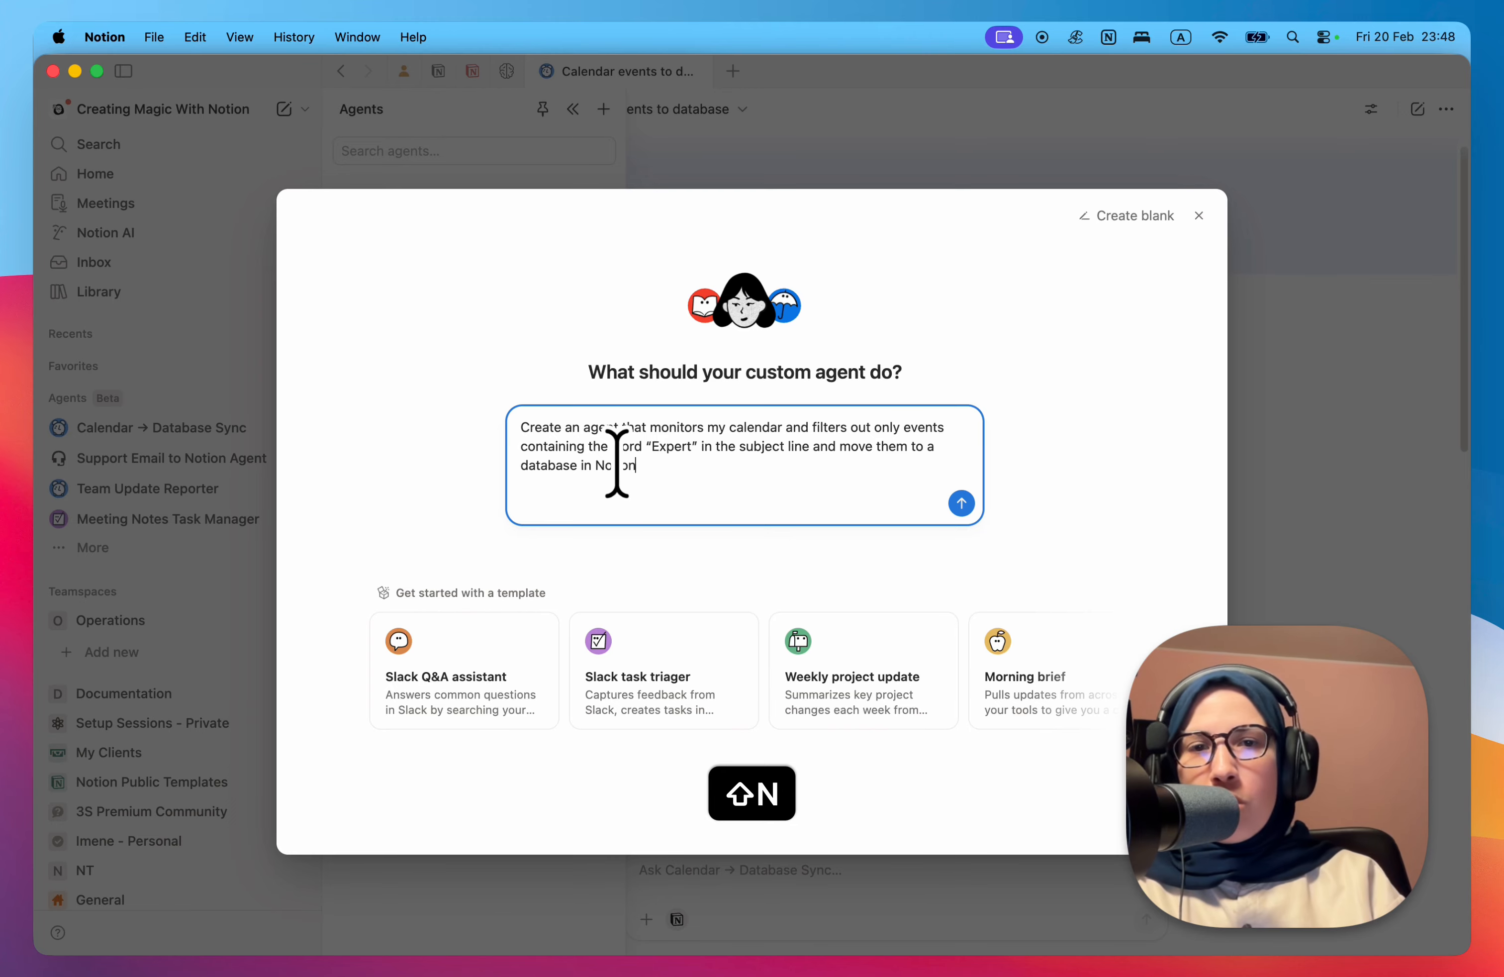
Step: Finish the description with " - create the database under the name “Expert Sessions”" and submit it to build the agent
type(" - creat")
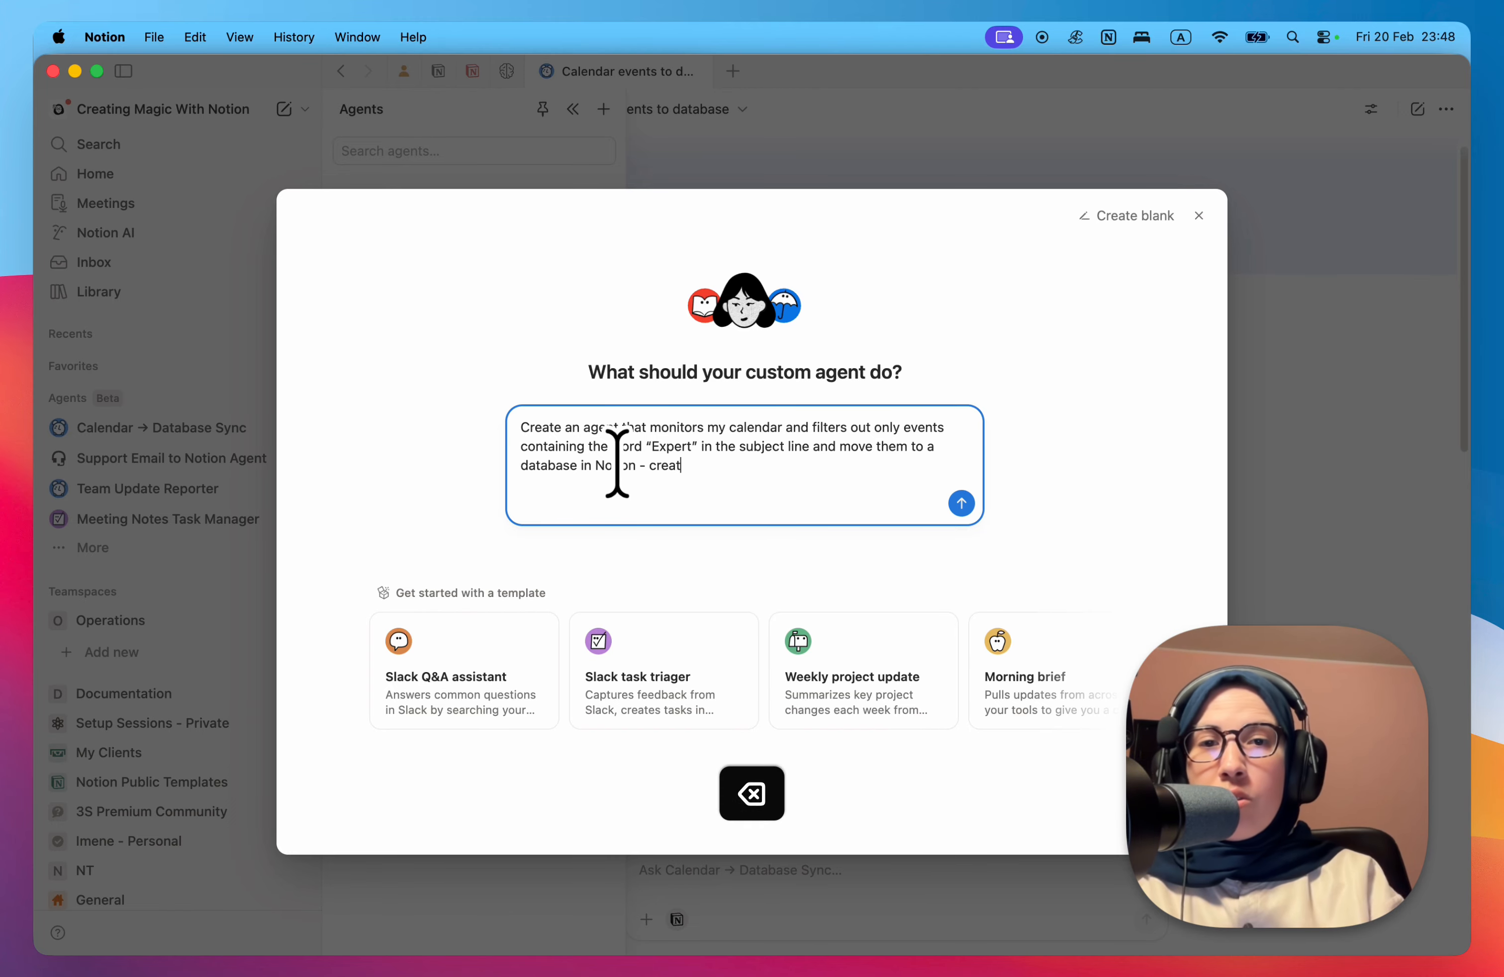
type("e the dataabase an")
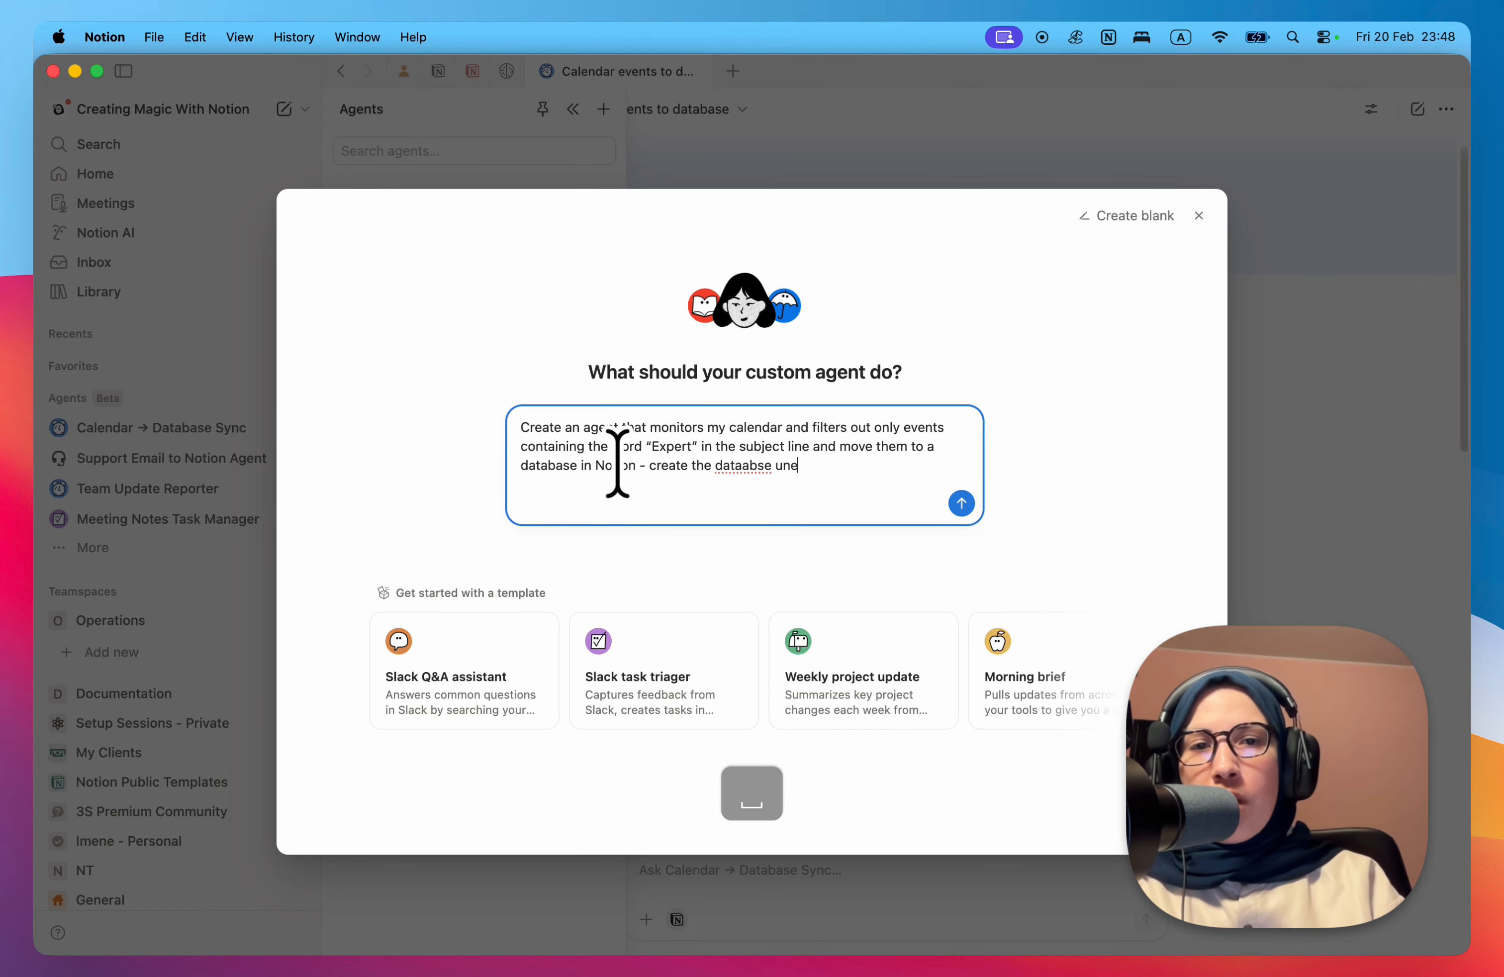
key("BackSpace")
key("BackSpace")
key("BackSpace")
key("BackSpace")
key("BackSpace")
key("BackSpace")
key("BackSpace")
type("base")
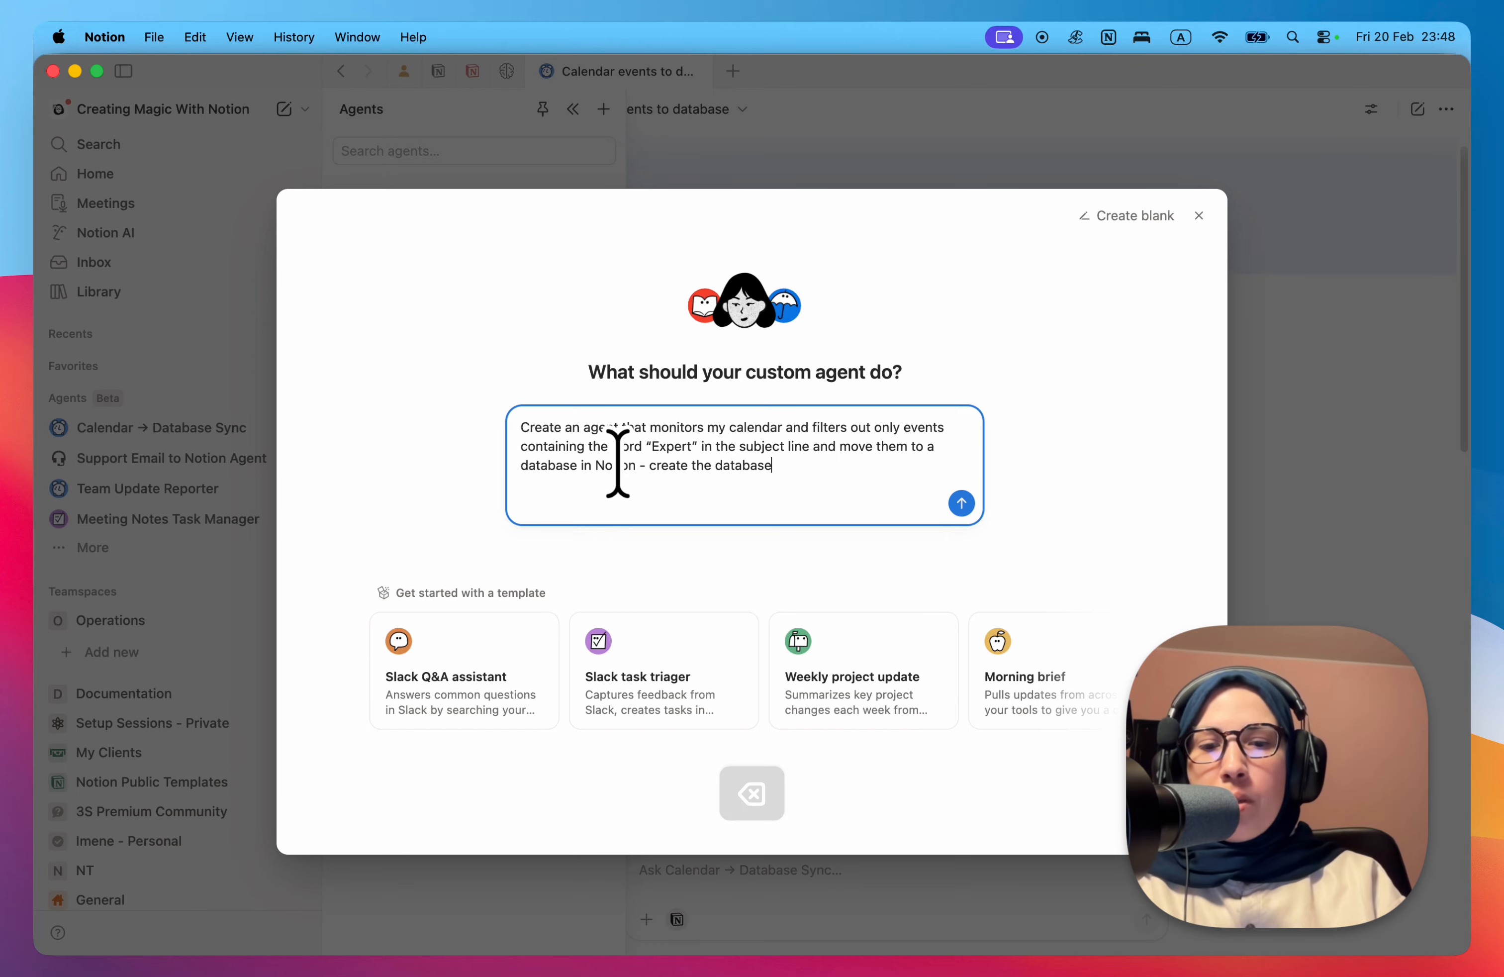
type(" under the name \"")
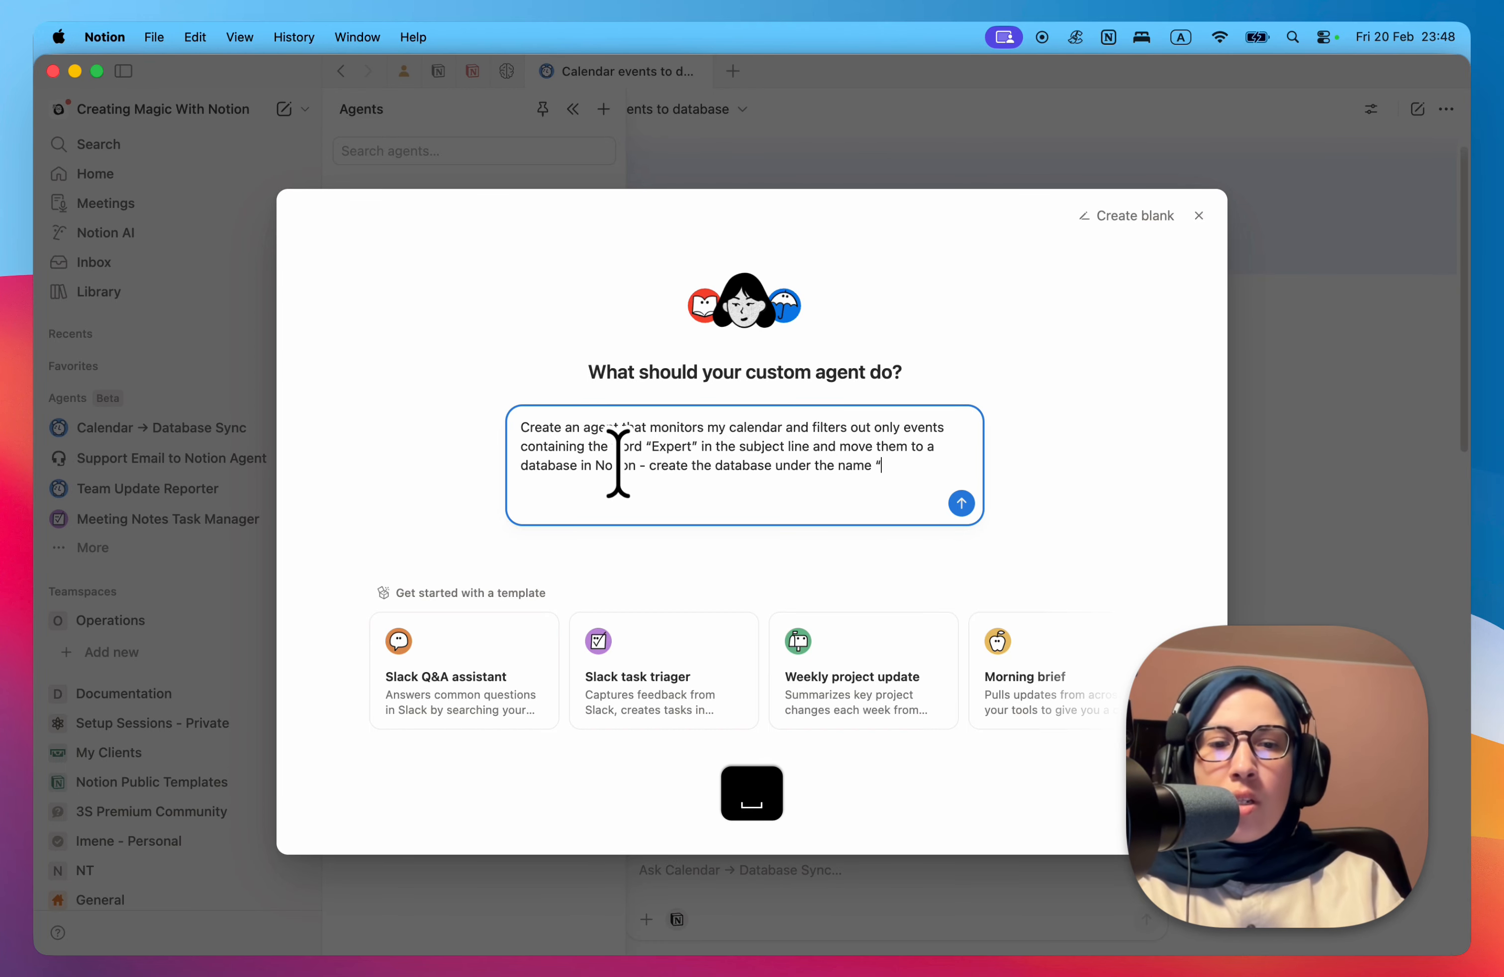
type("Sessions")
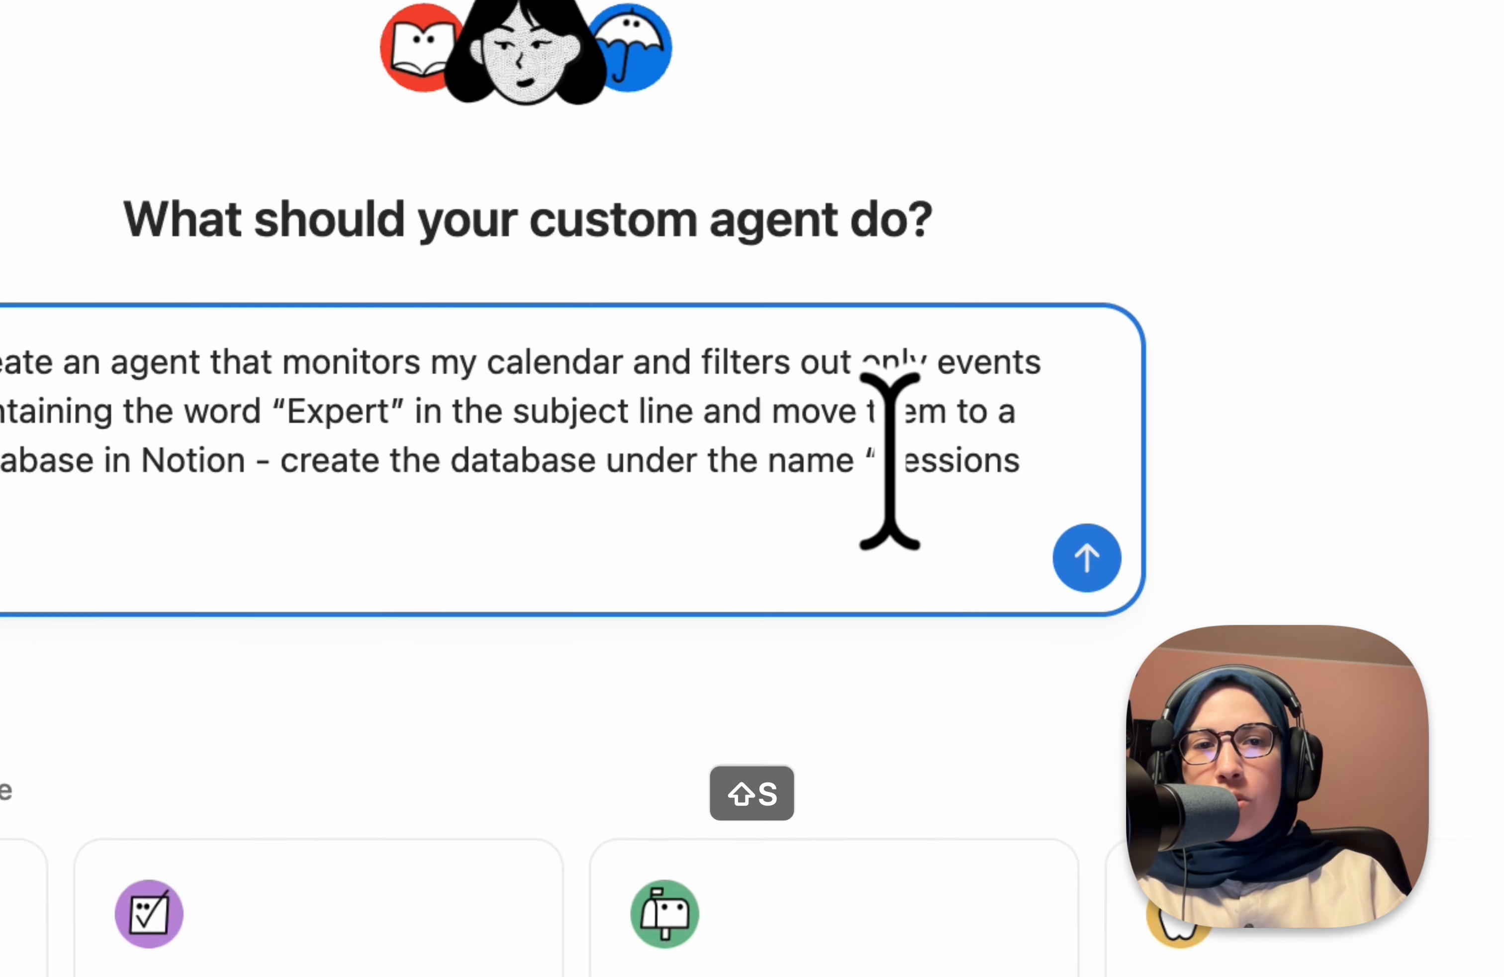
left_click(890, 461)
type("Expert")
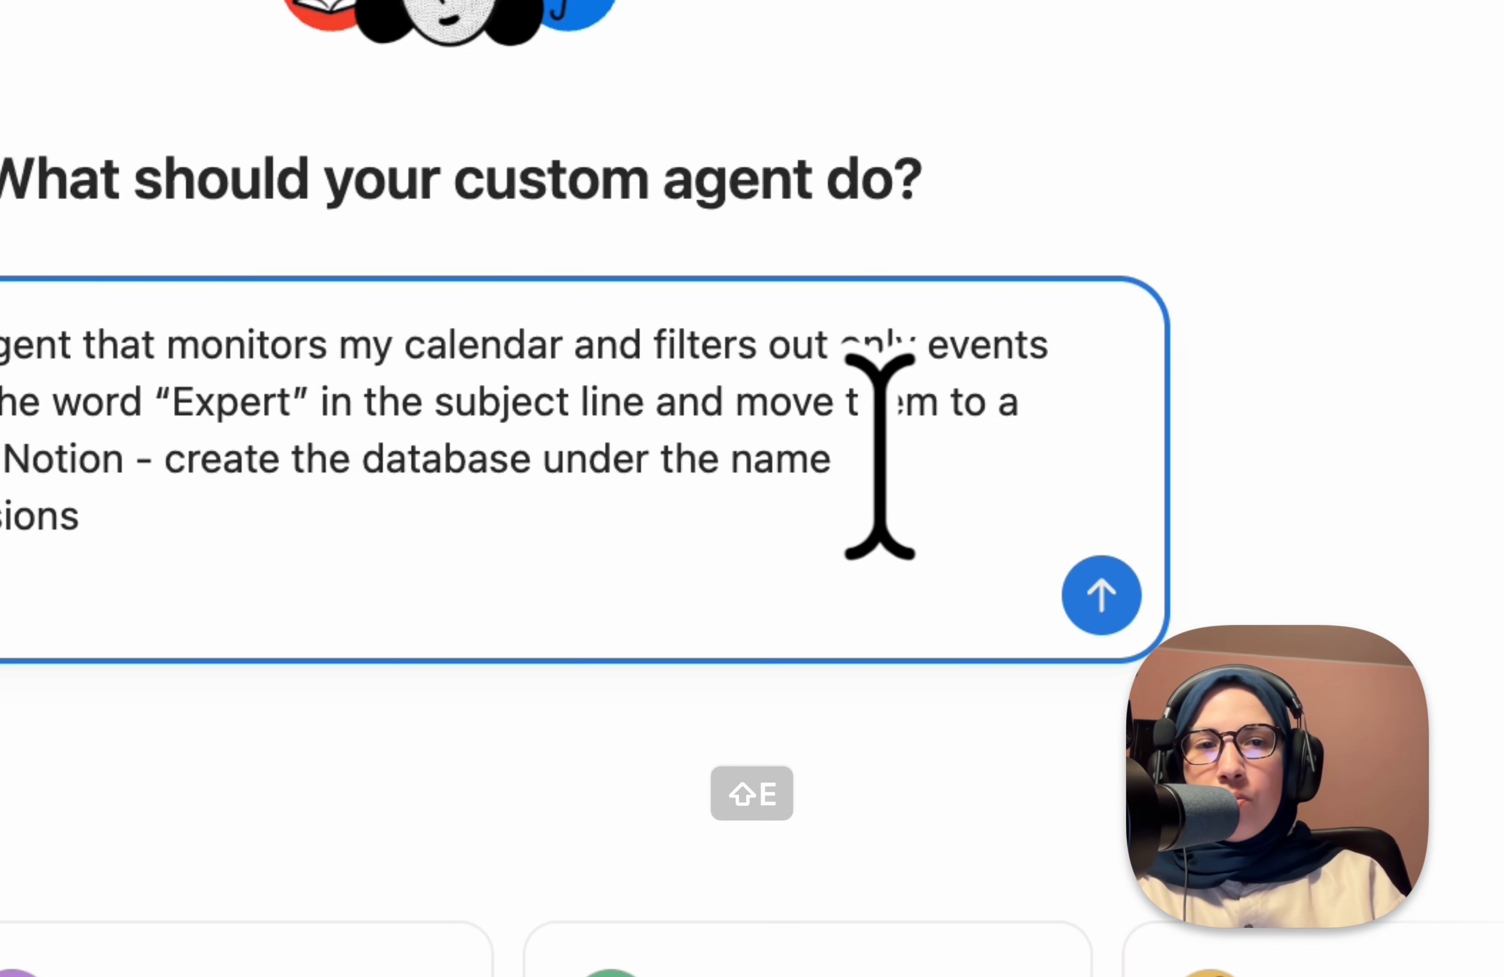
left_click(635, 509)
type("\"")
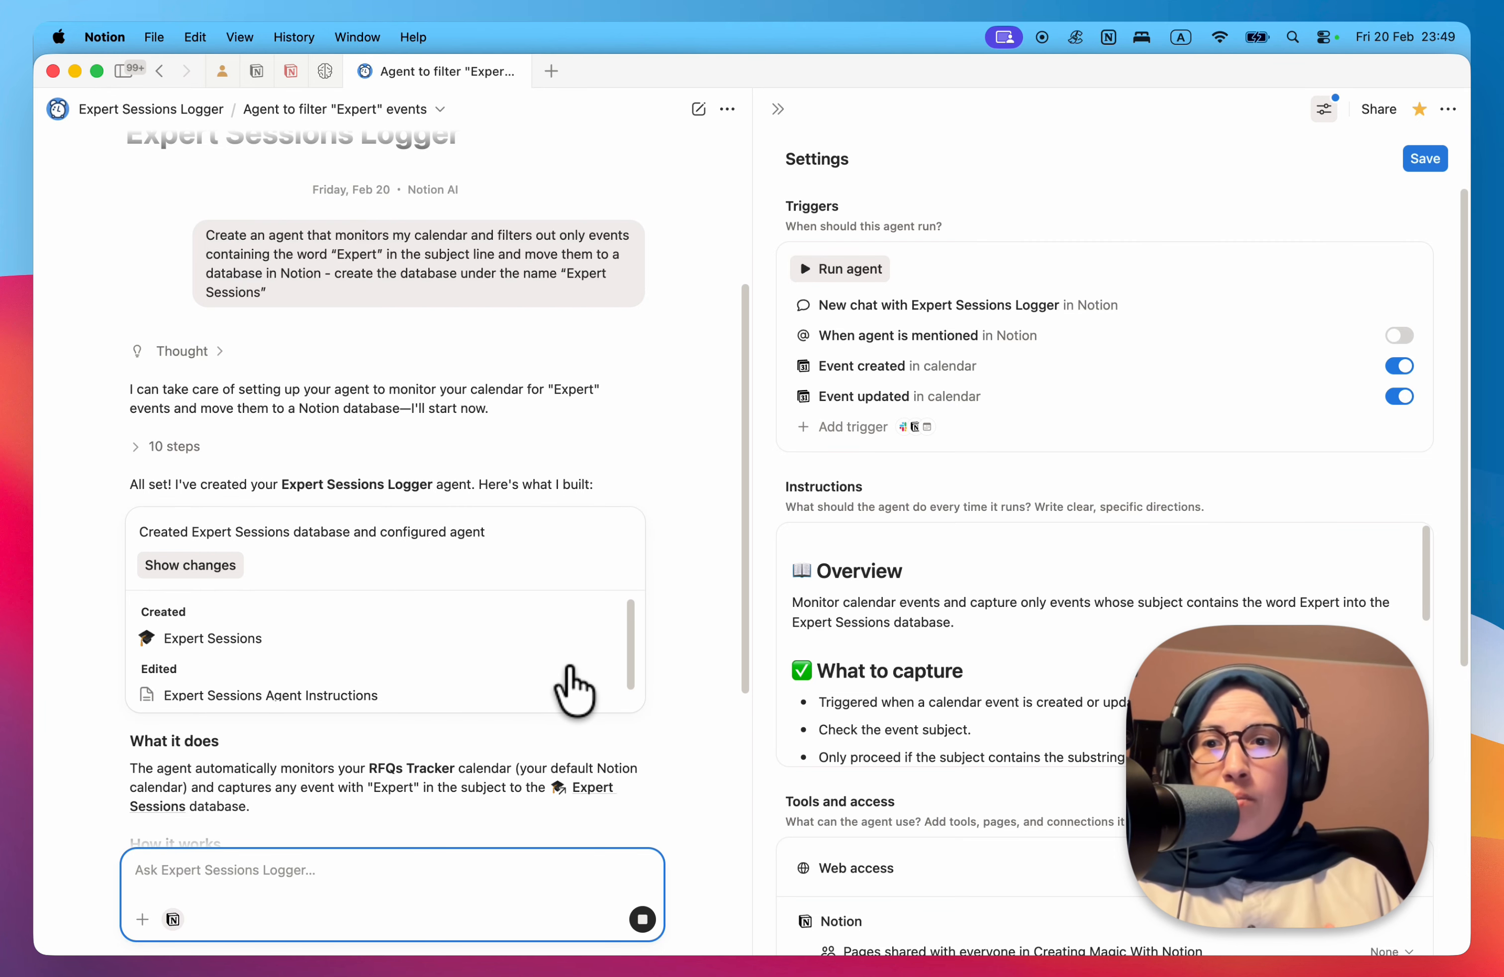
Step: Review the new agent's build summary, its explanation of how it works, and the generated instructions
mouse_move(563, 627)
scroll(590, 482, "down", 3)
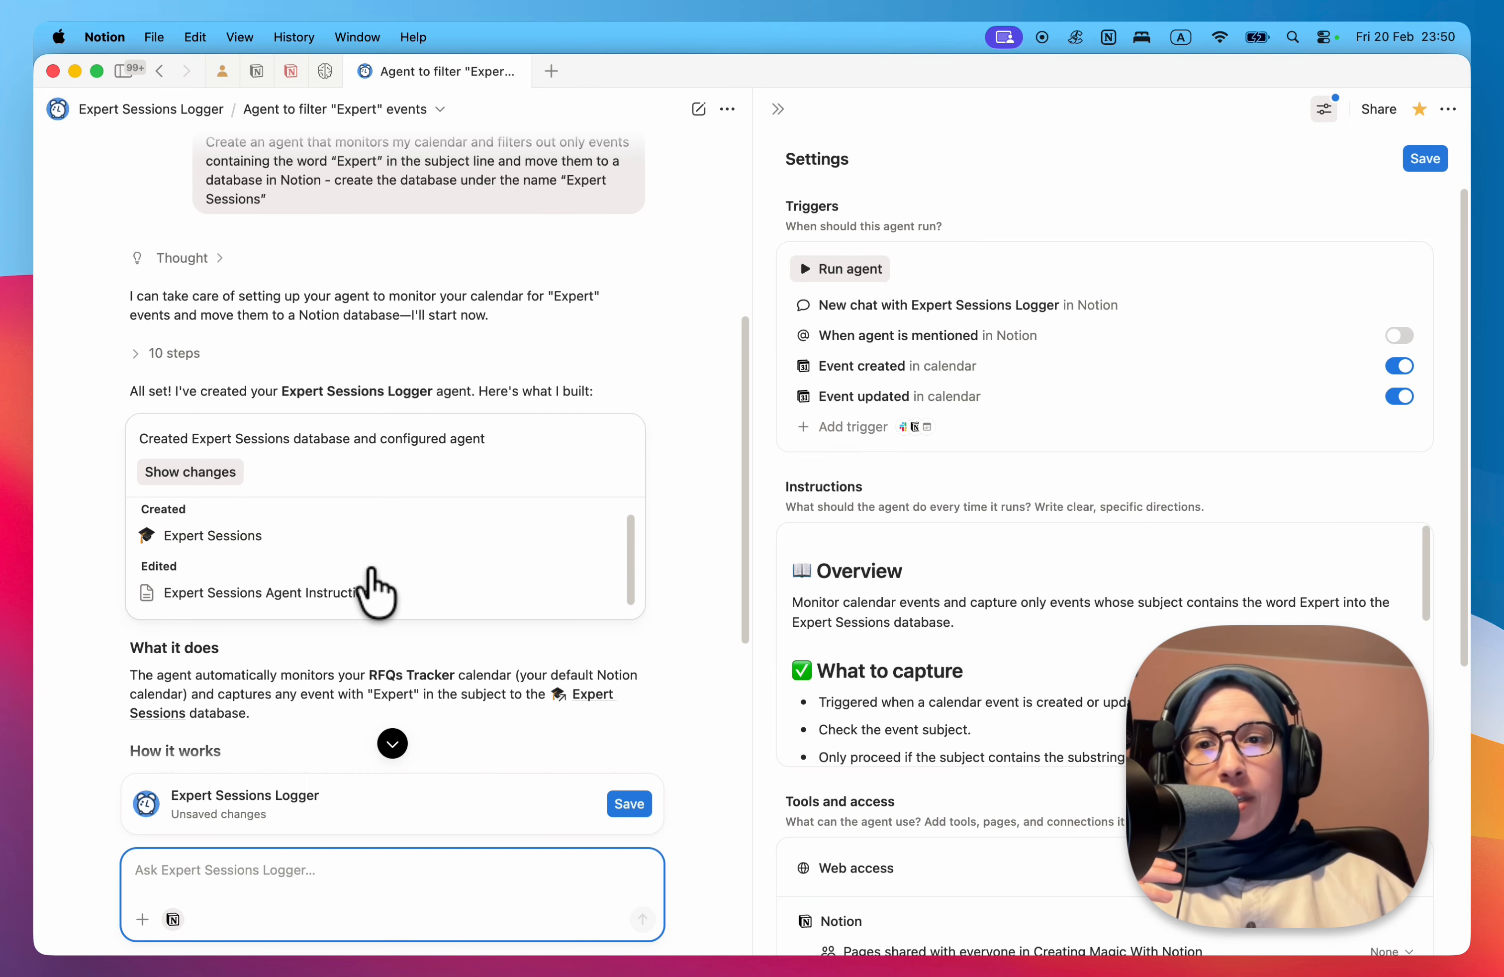
scroll(975, 569, "down", 1)
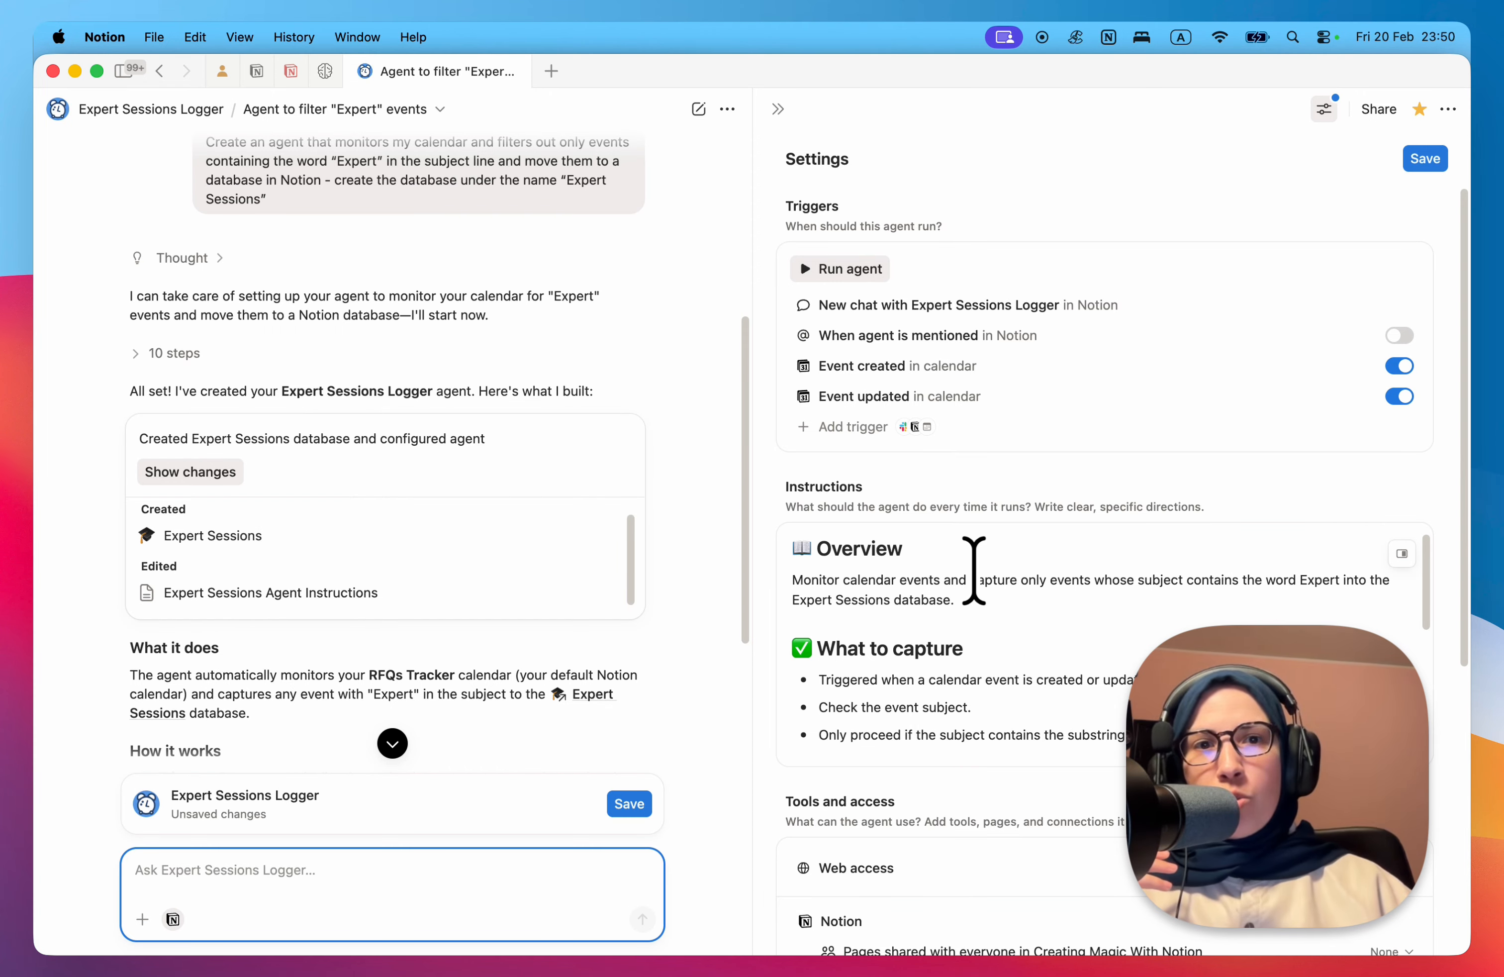
scroll(344, 632, "down", 5)
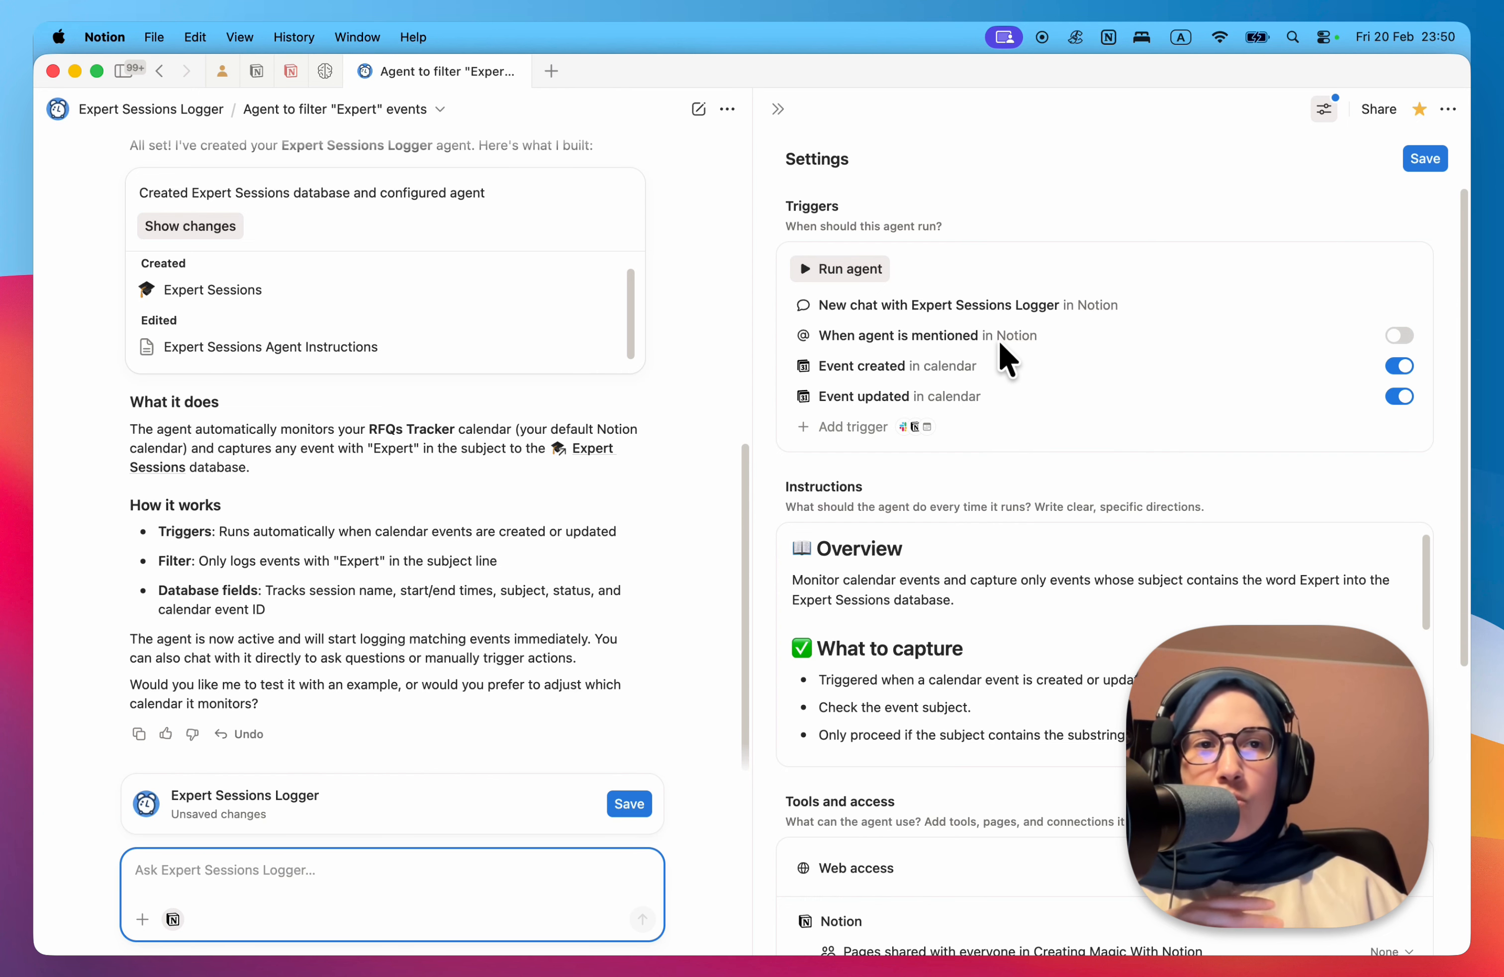
Step: Turn the agent's Event created calendar trigger off and back on
left_click(1399, 366)
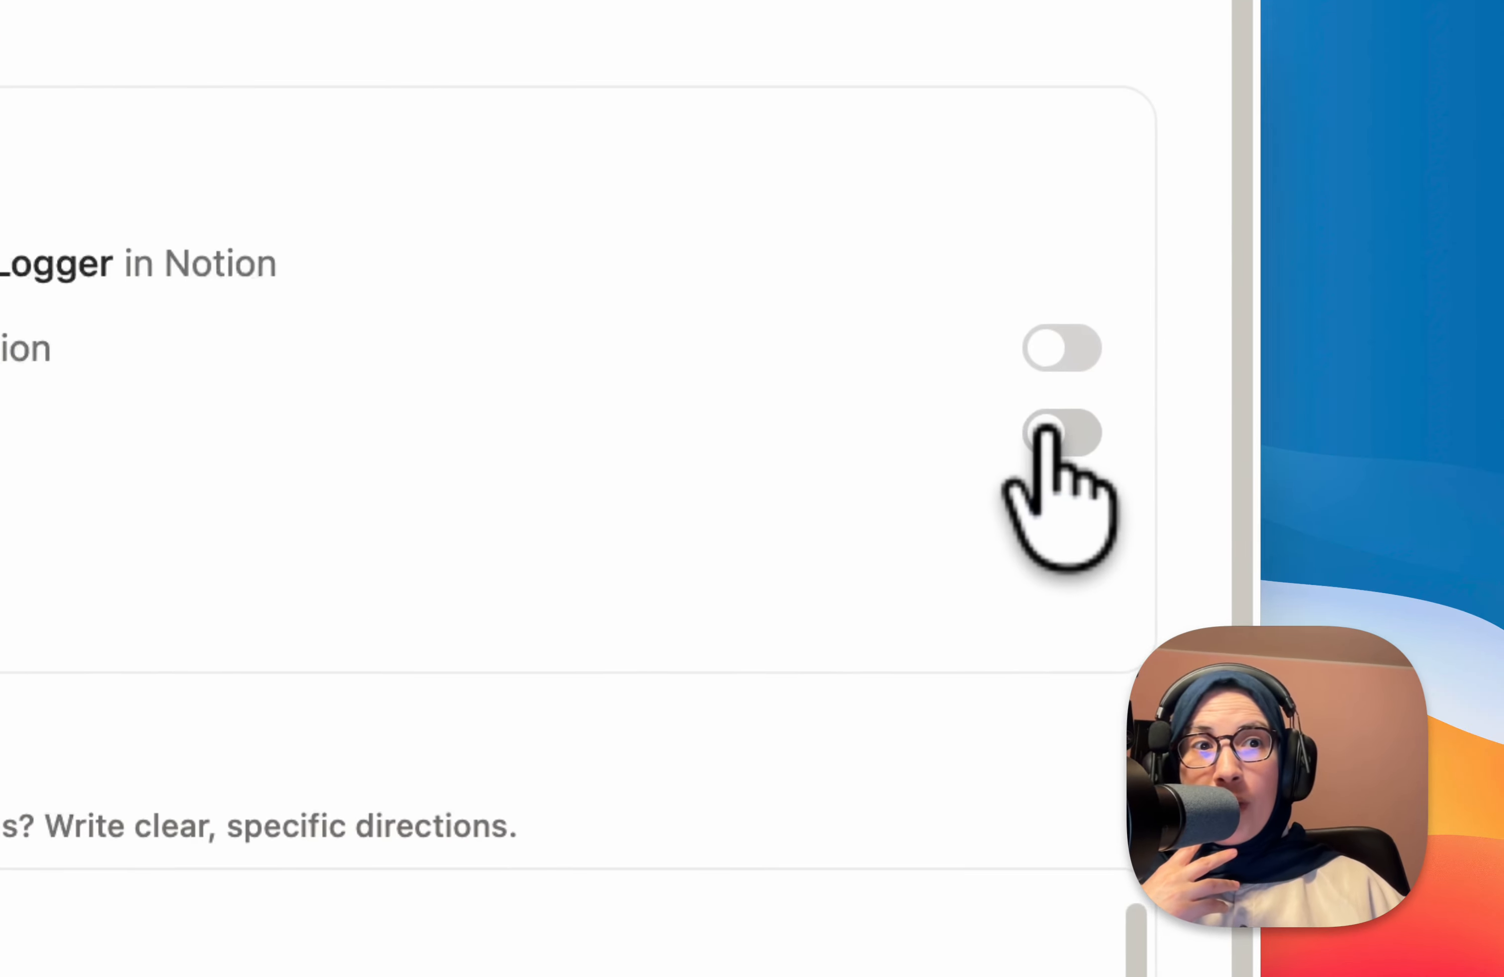
left_click(1393, 367)
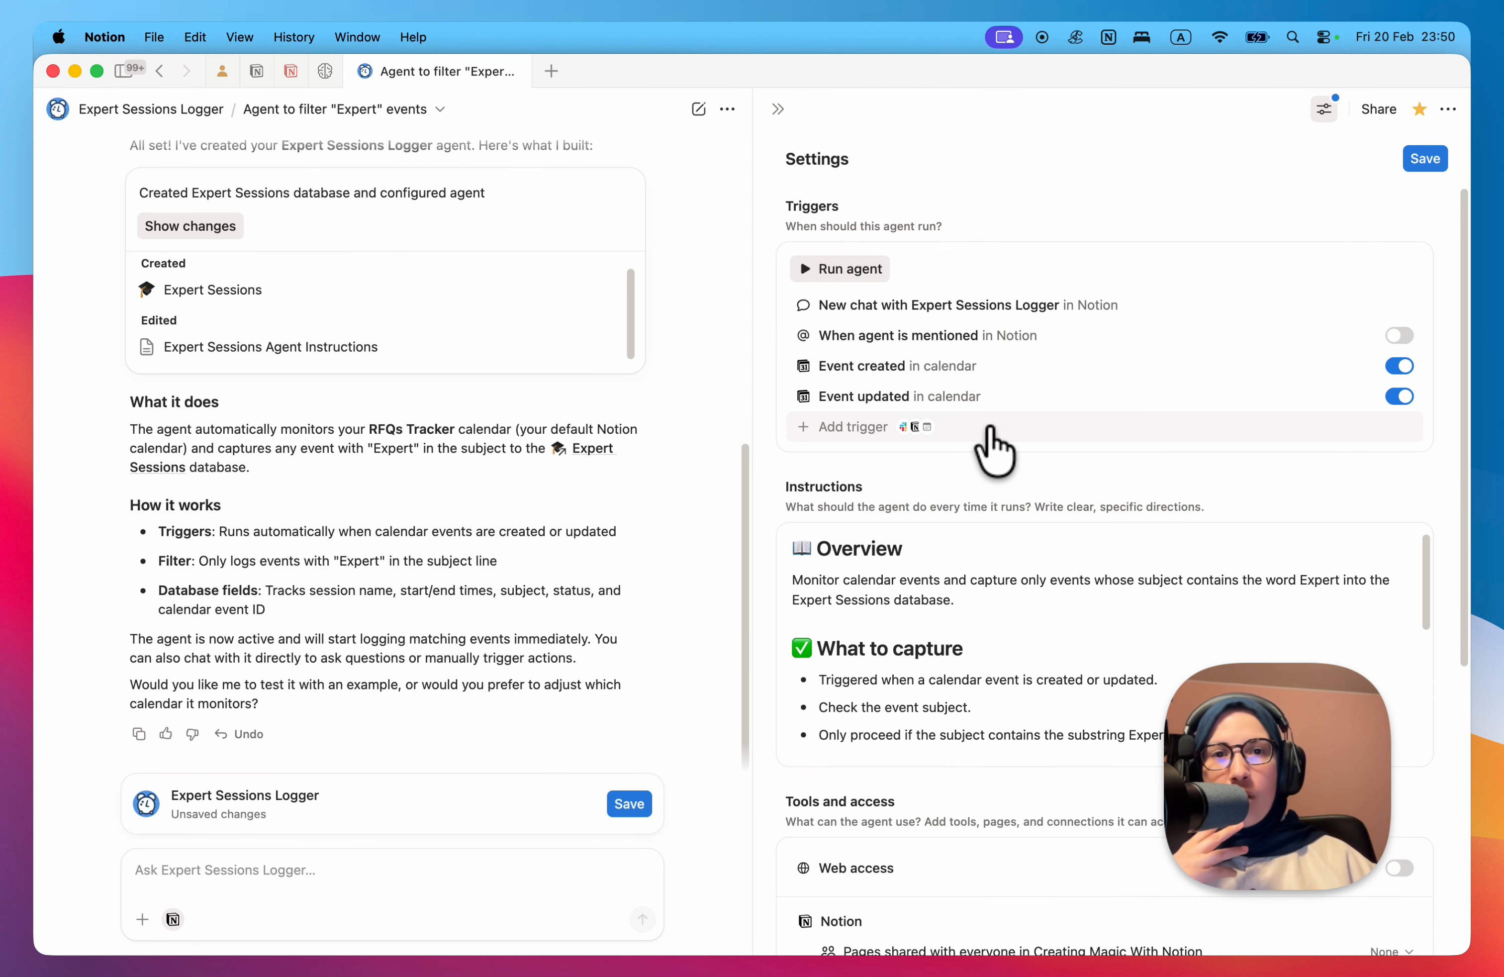
Step: Examine the trigger types that can be added and the calendar choices for an Event created trigger
left_click(991, 430)
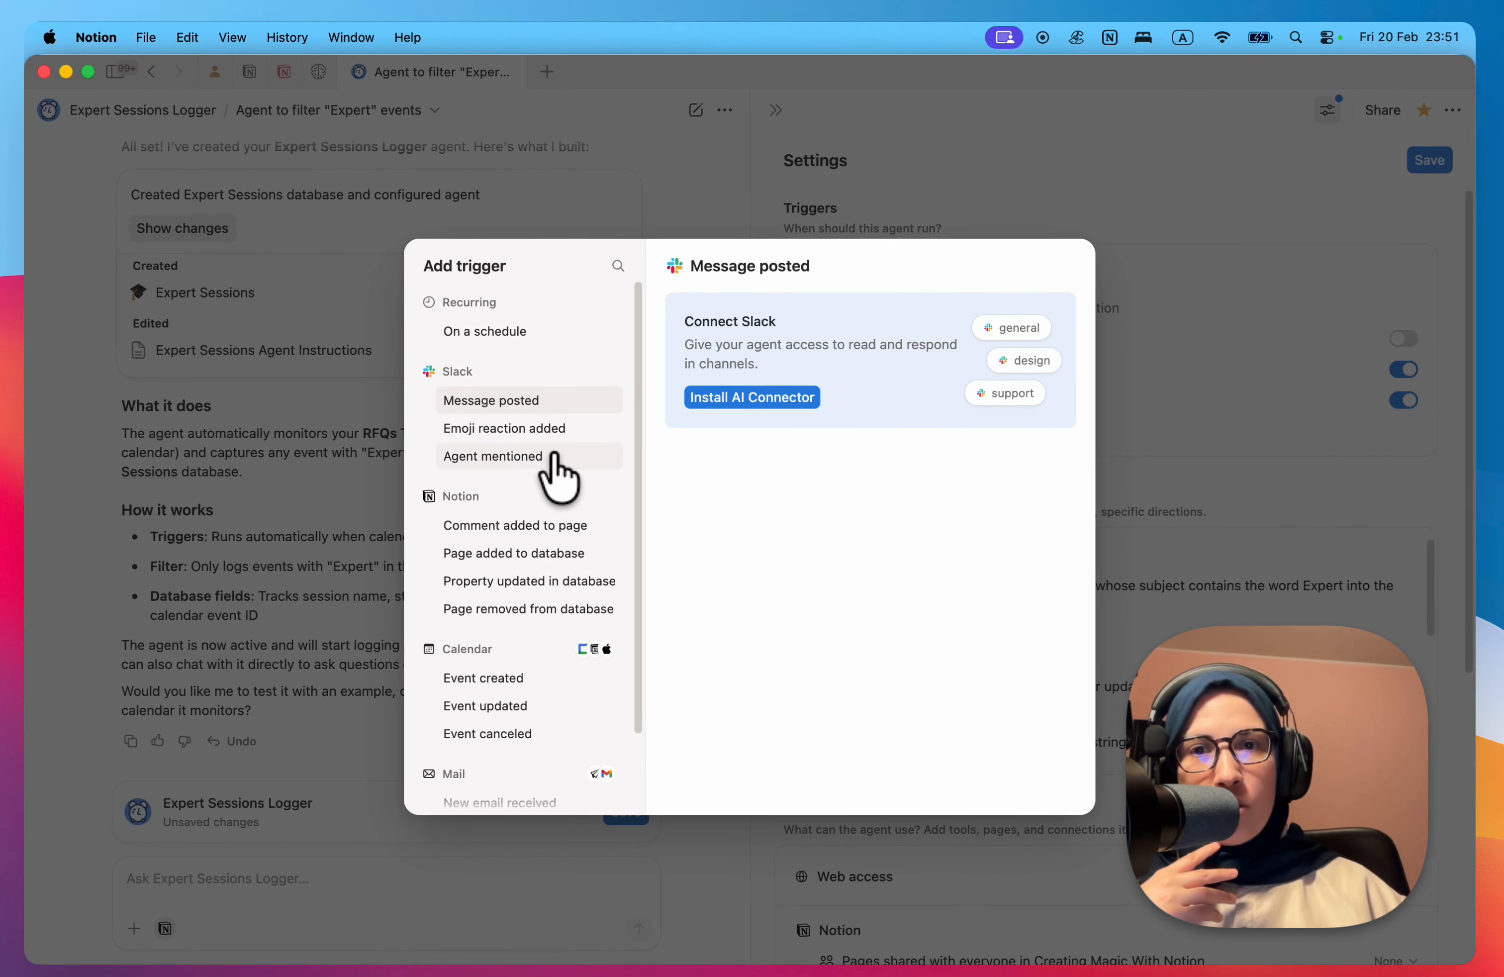
scroll(515, 447, "down", 2)
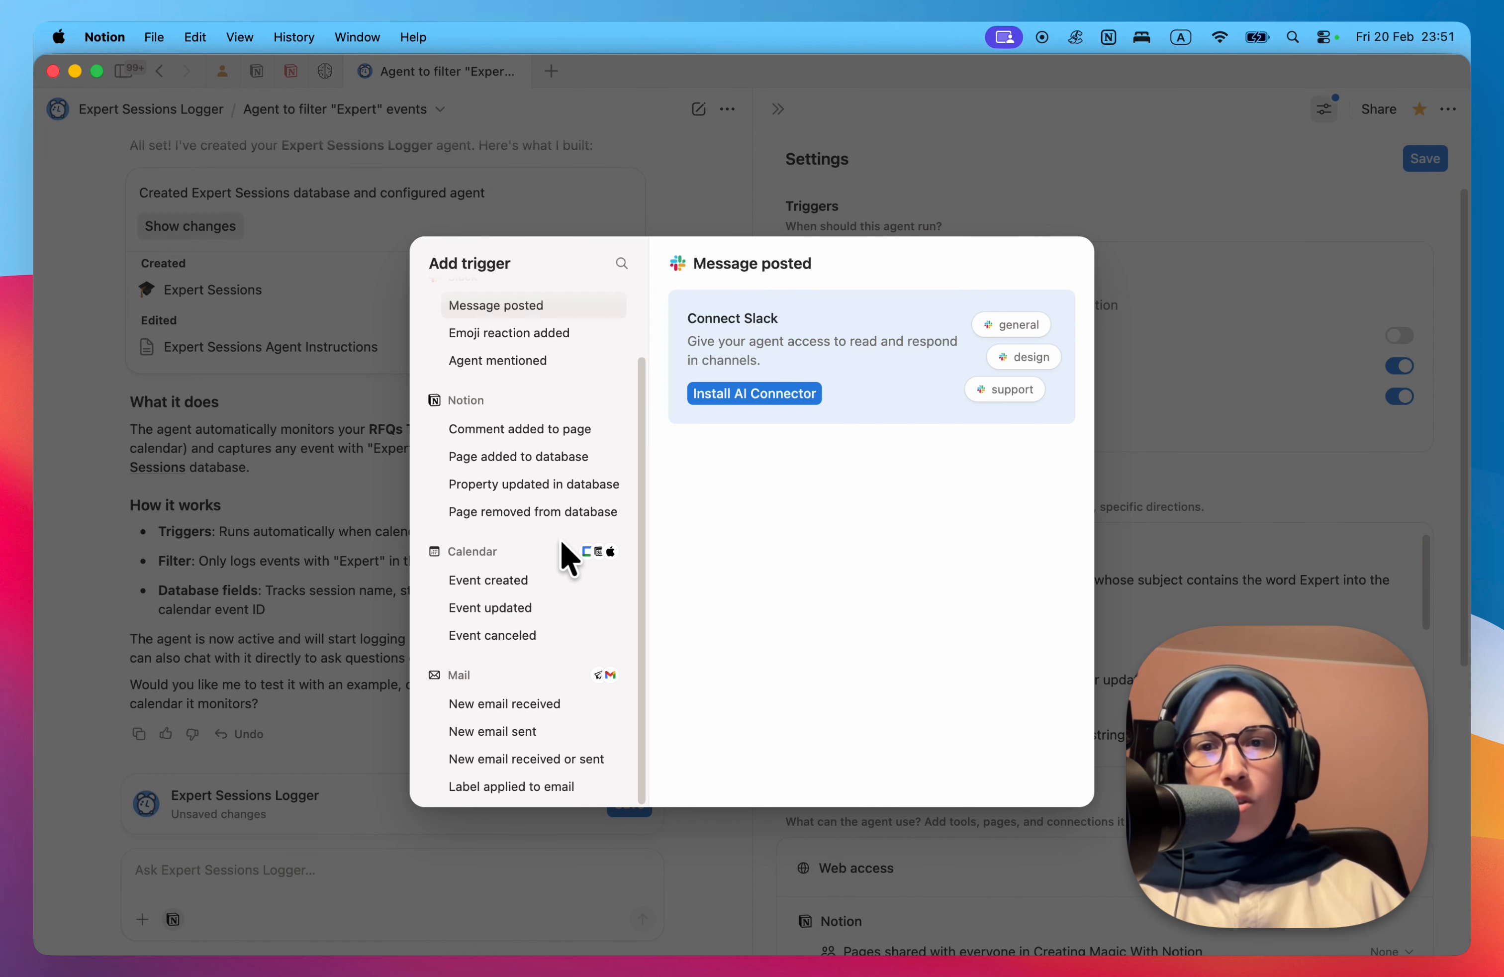
left_click(489, 585)
left_click(791, 333)
scroll(791, 481, "down", 3)
left_click(971, 446)
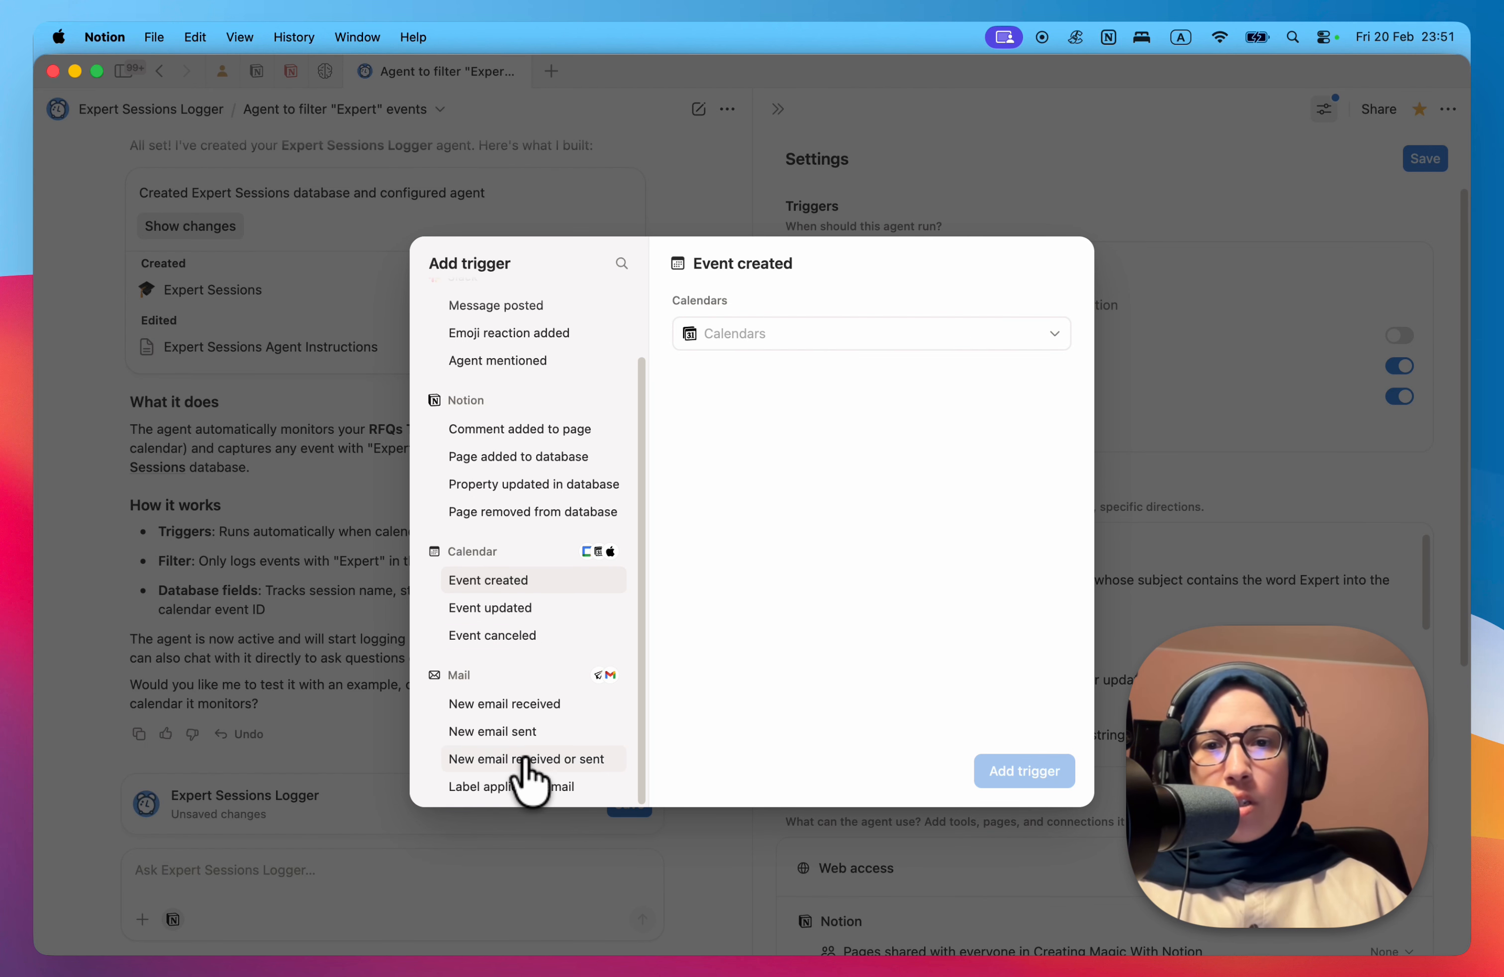
Step: Leave the trigger choices without adding one and review the agent's instructions on what to capture and how to log it
scroll(547, 625, "up", 3)
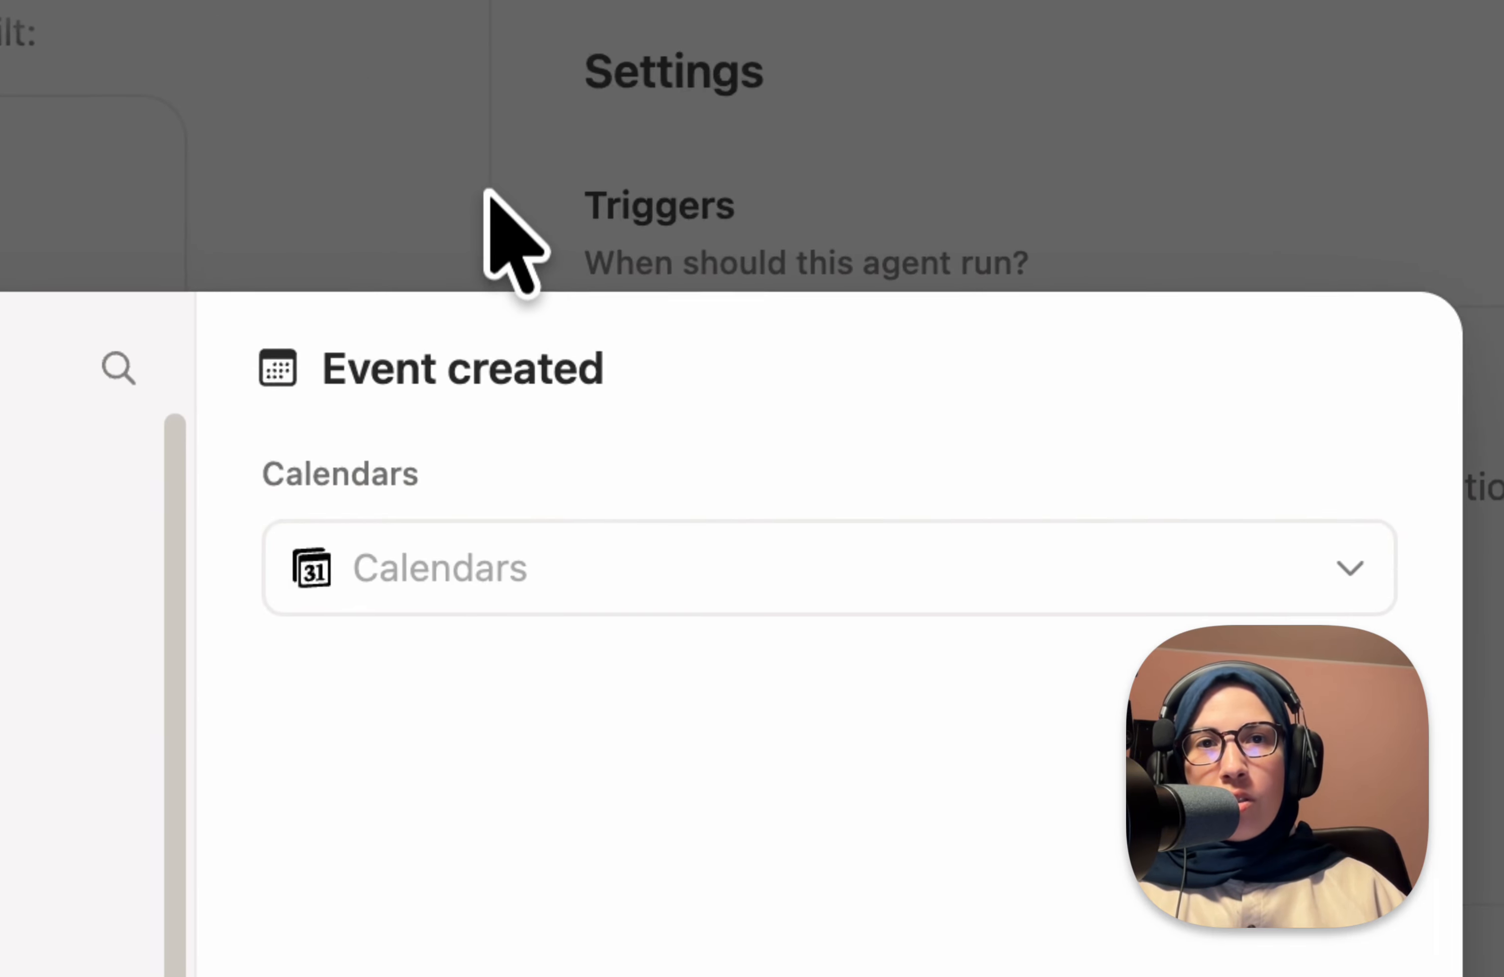
left_click(751, 202)
scroll(940, 448, "down", 2)
scroll(874, 869, "down", 3)
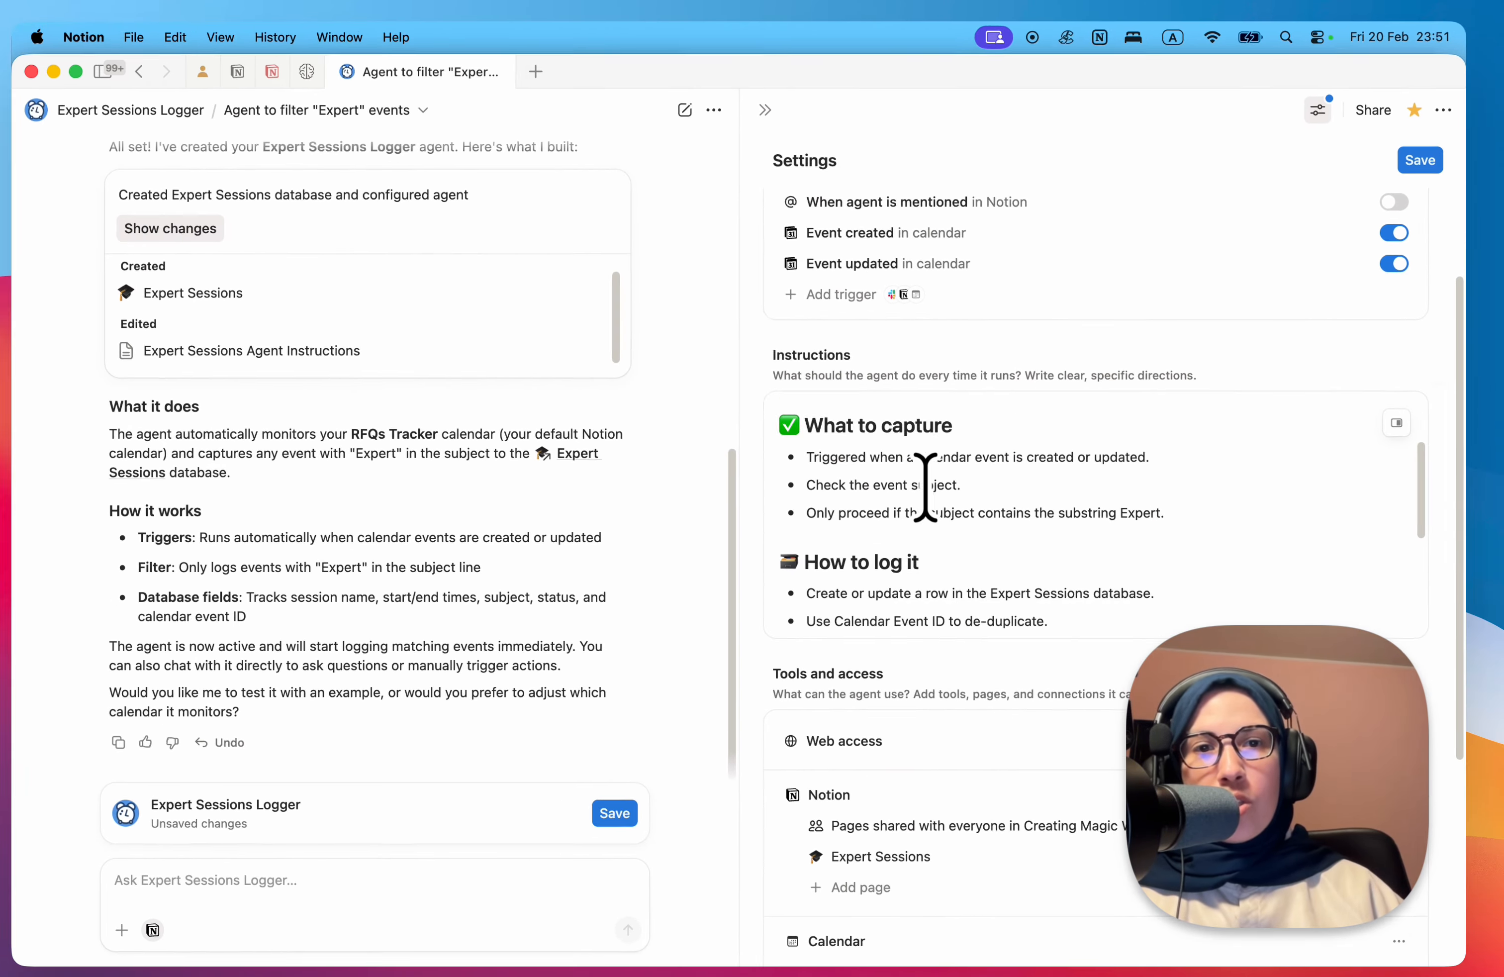
scroll(893, 851, "up", 3)
scroll(929, 474, "down", 4)
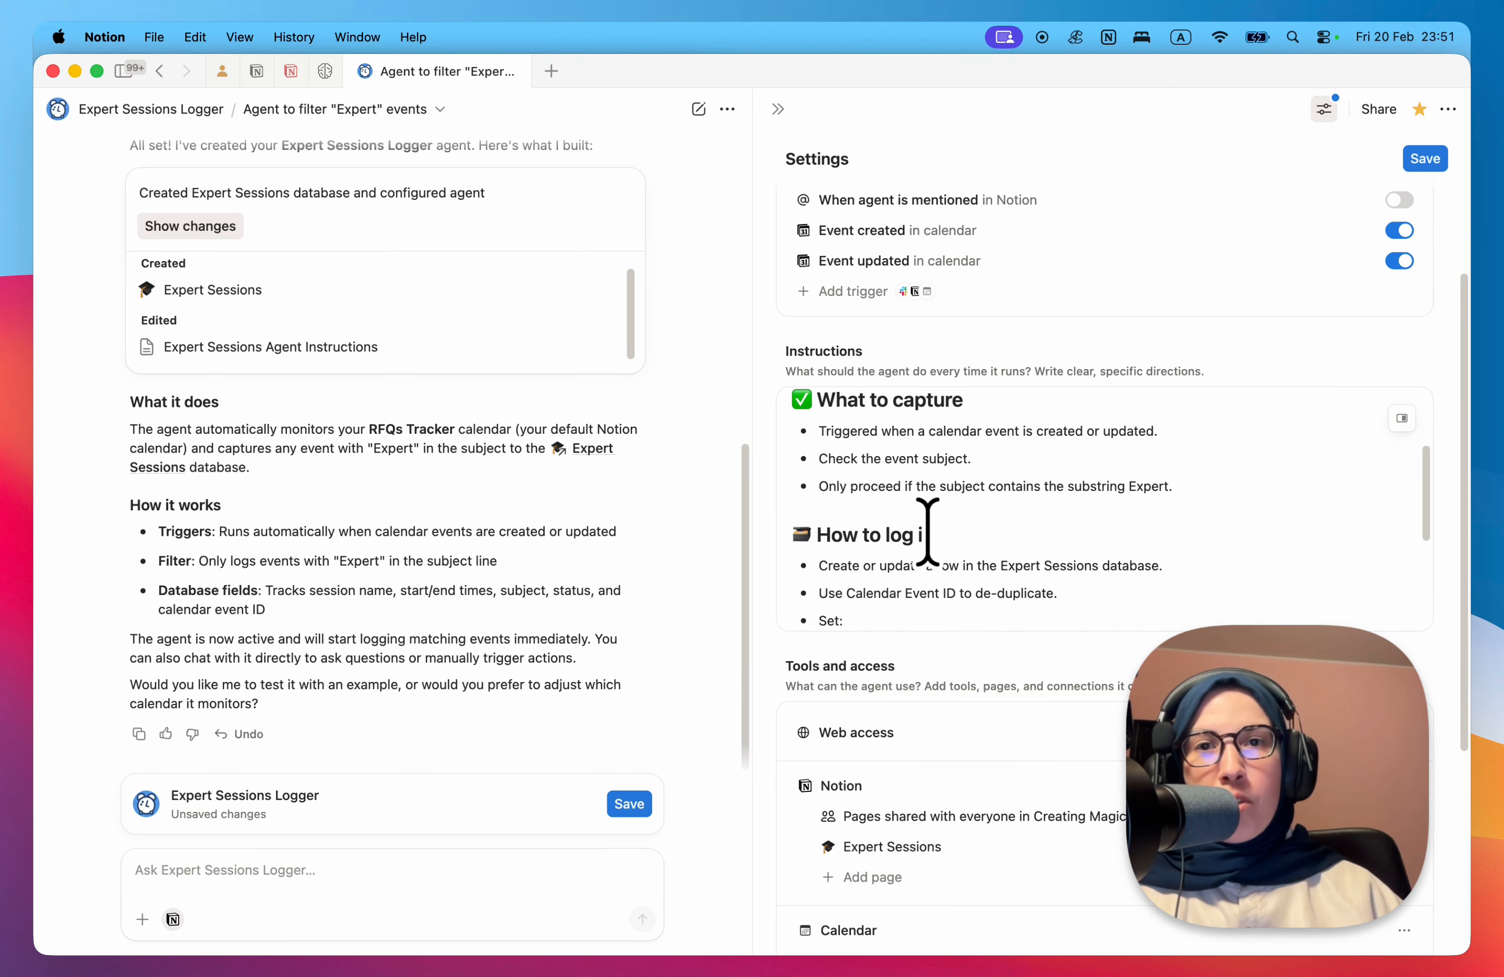
scroll(904, 515, "down", 3)
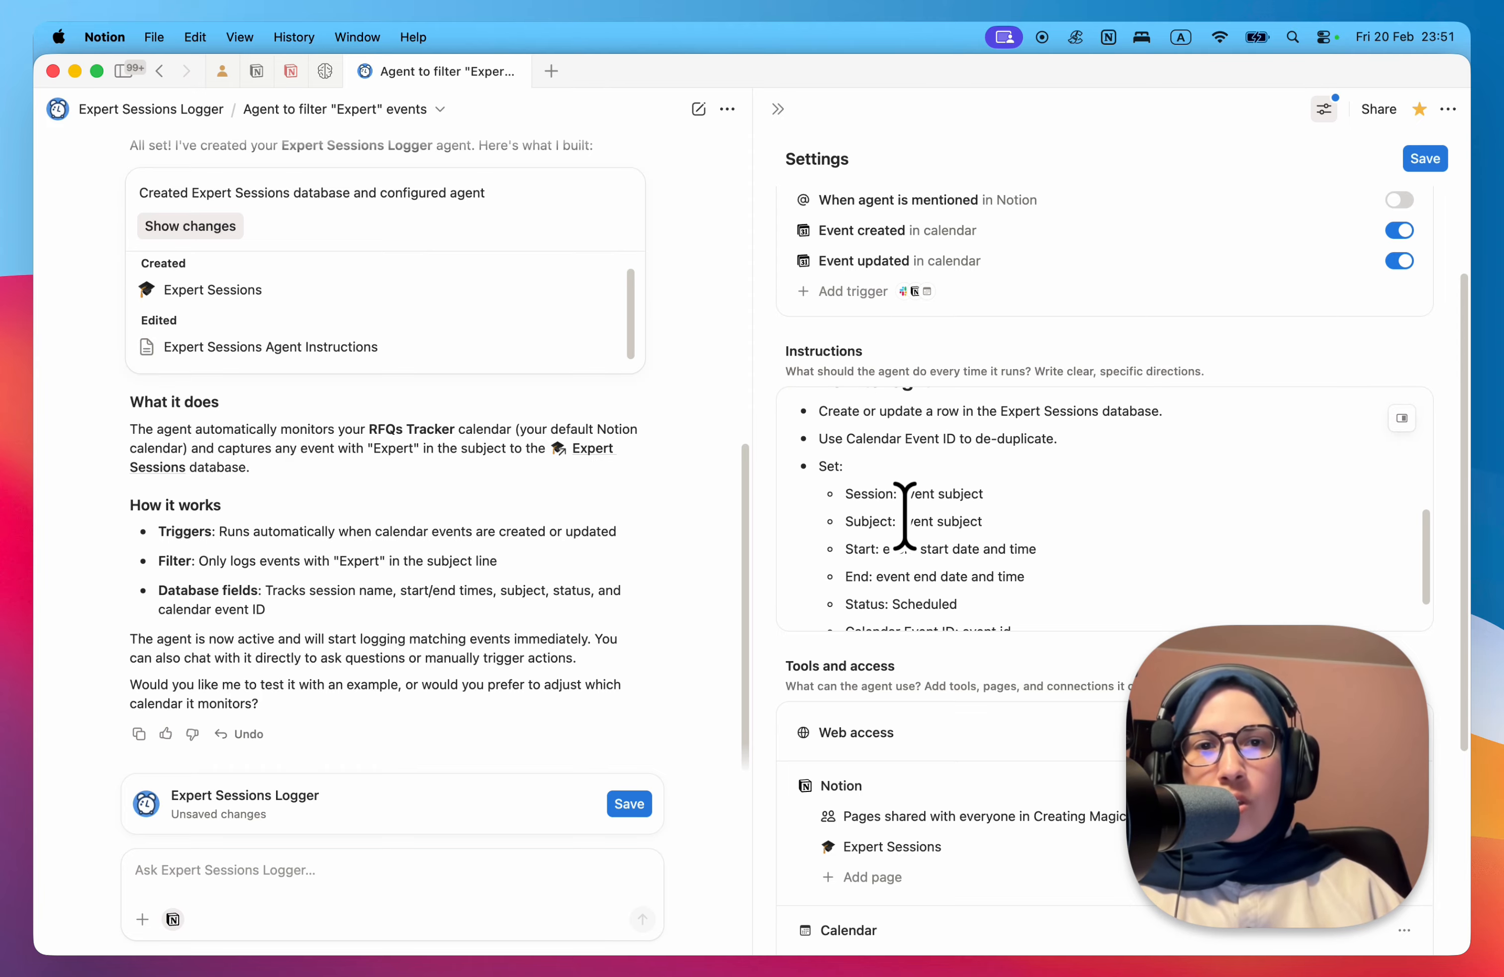
scroll(904, 515, "up", 1)
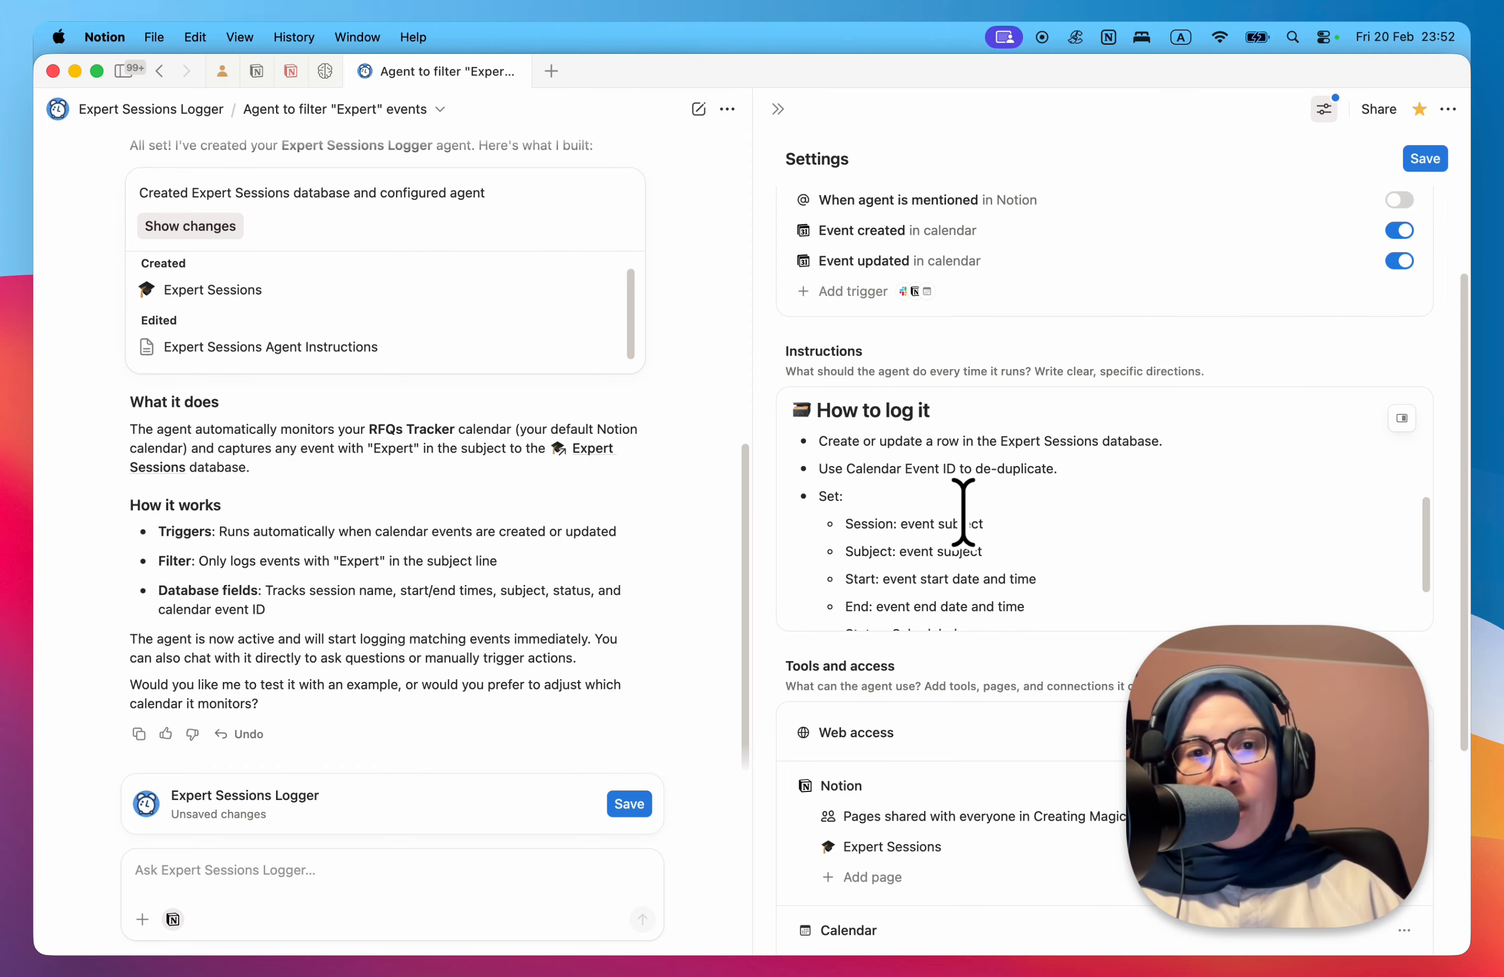
scroll(927, 511, "down", 3)
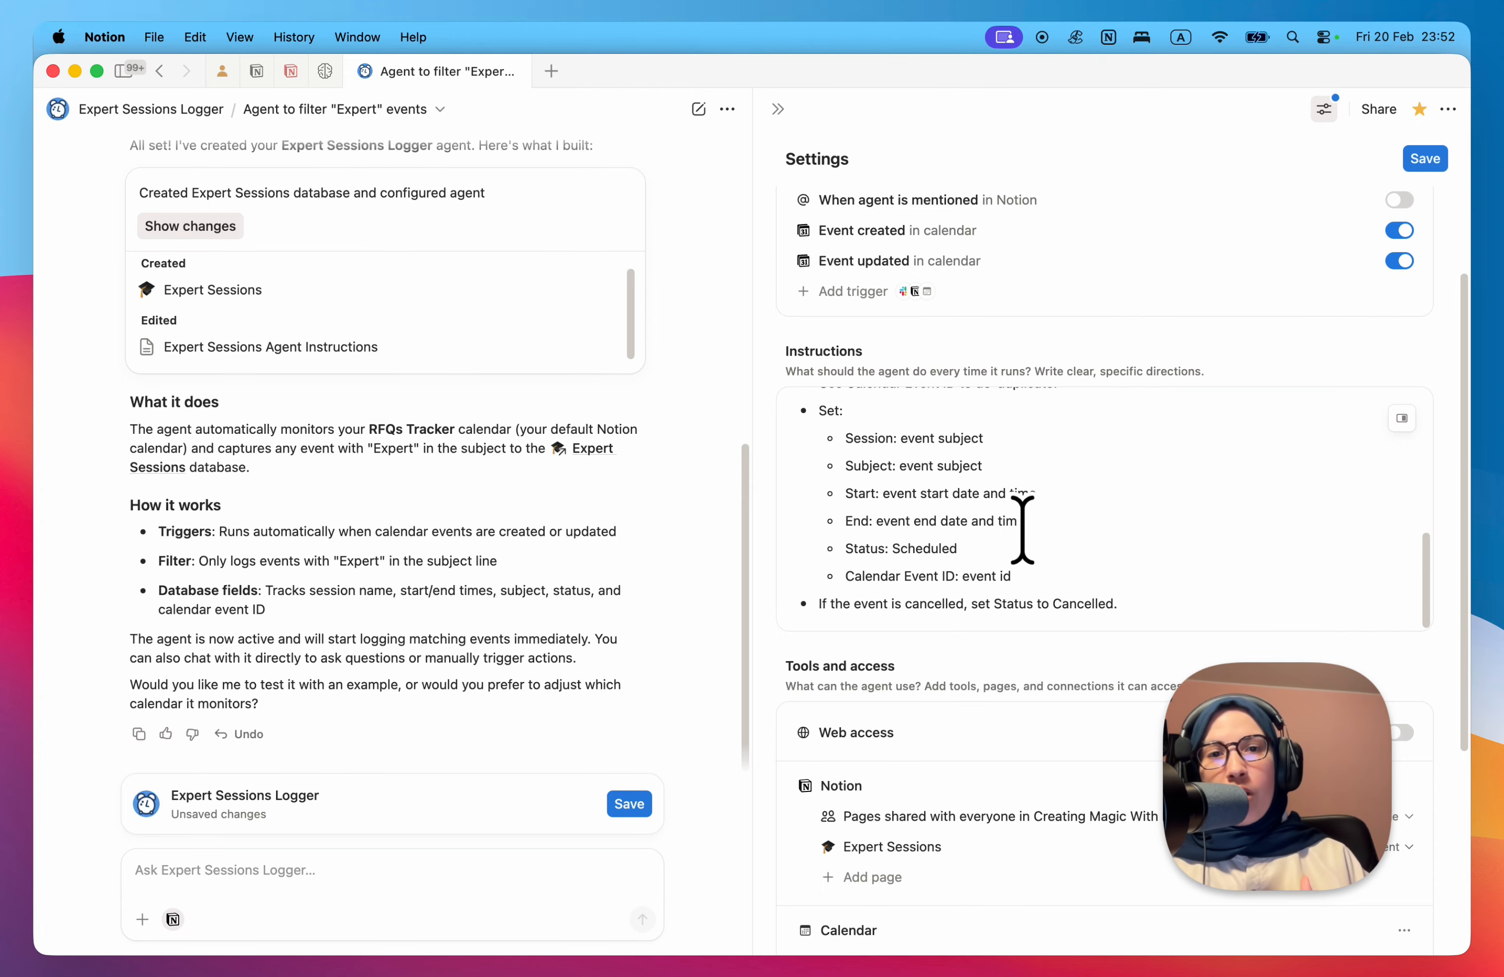
left_click(1031, 574)
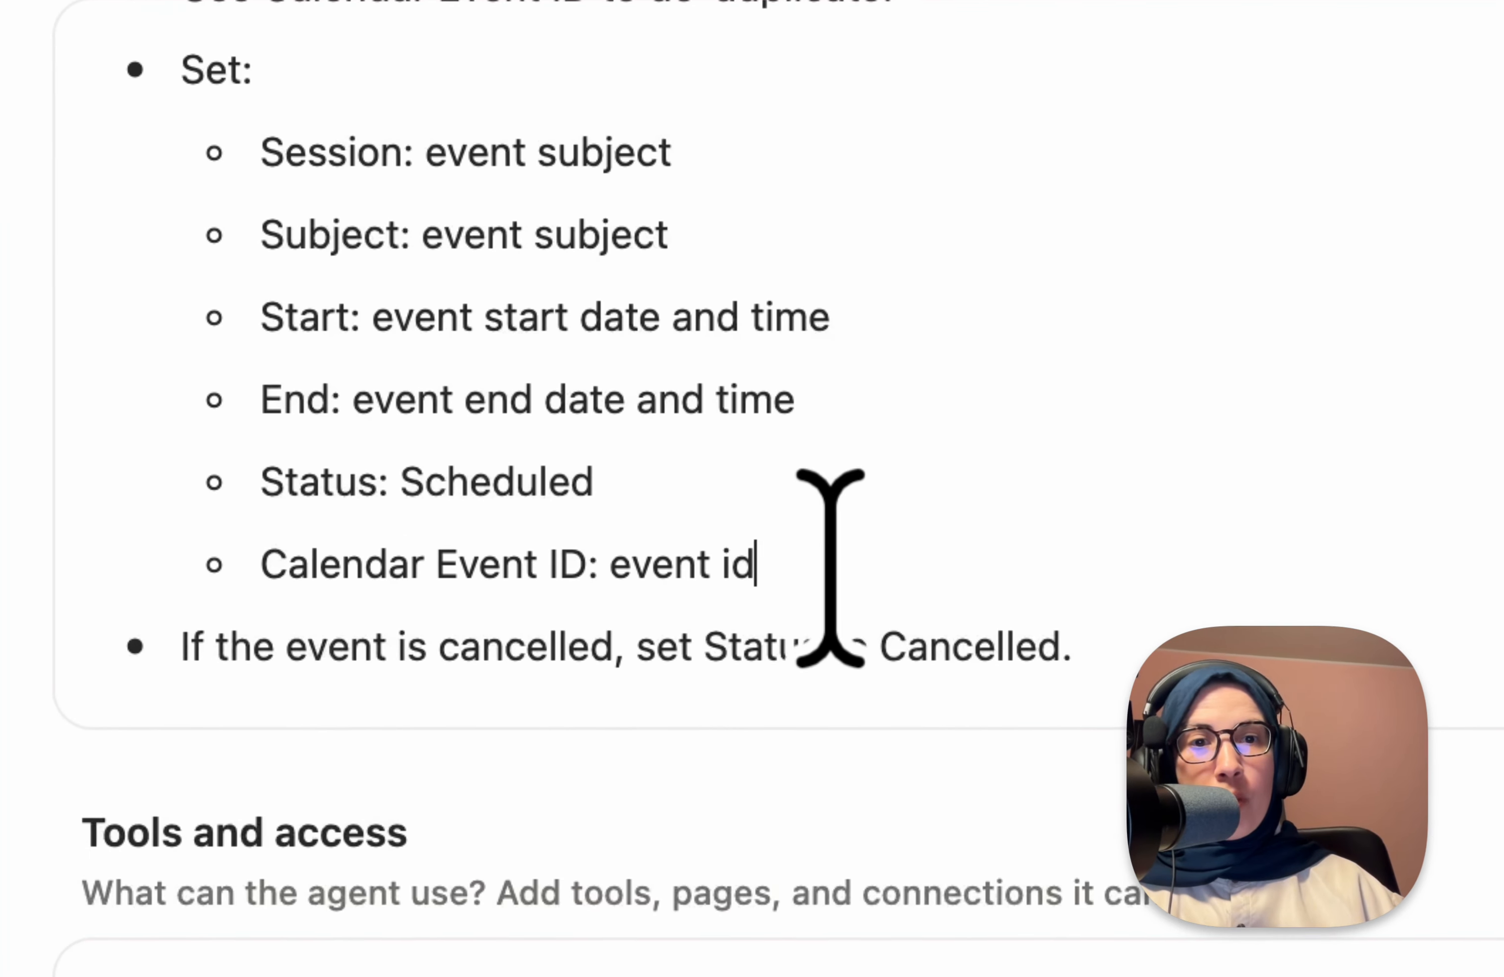
left_click_drag(892, 540, 226, 140)
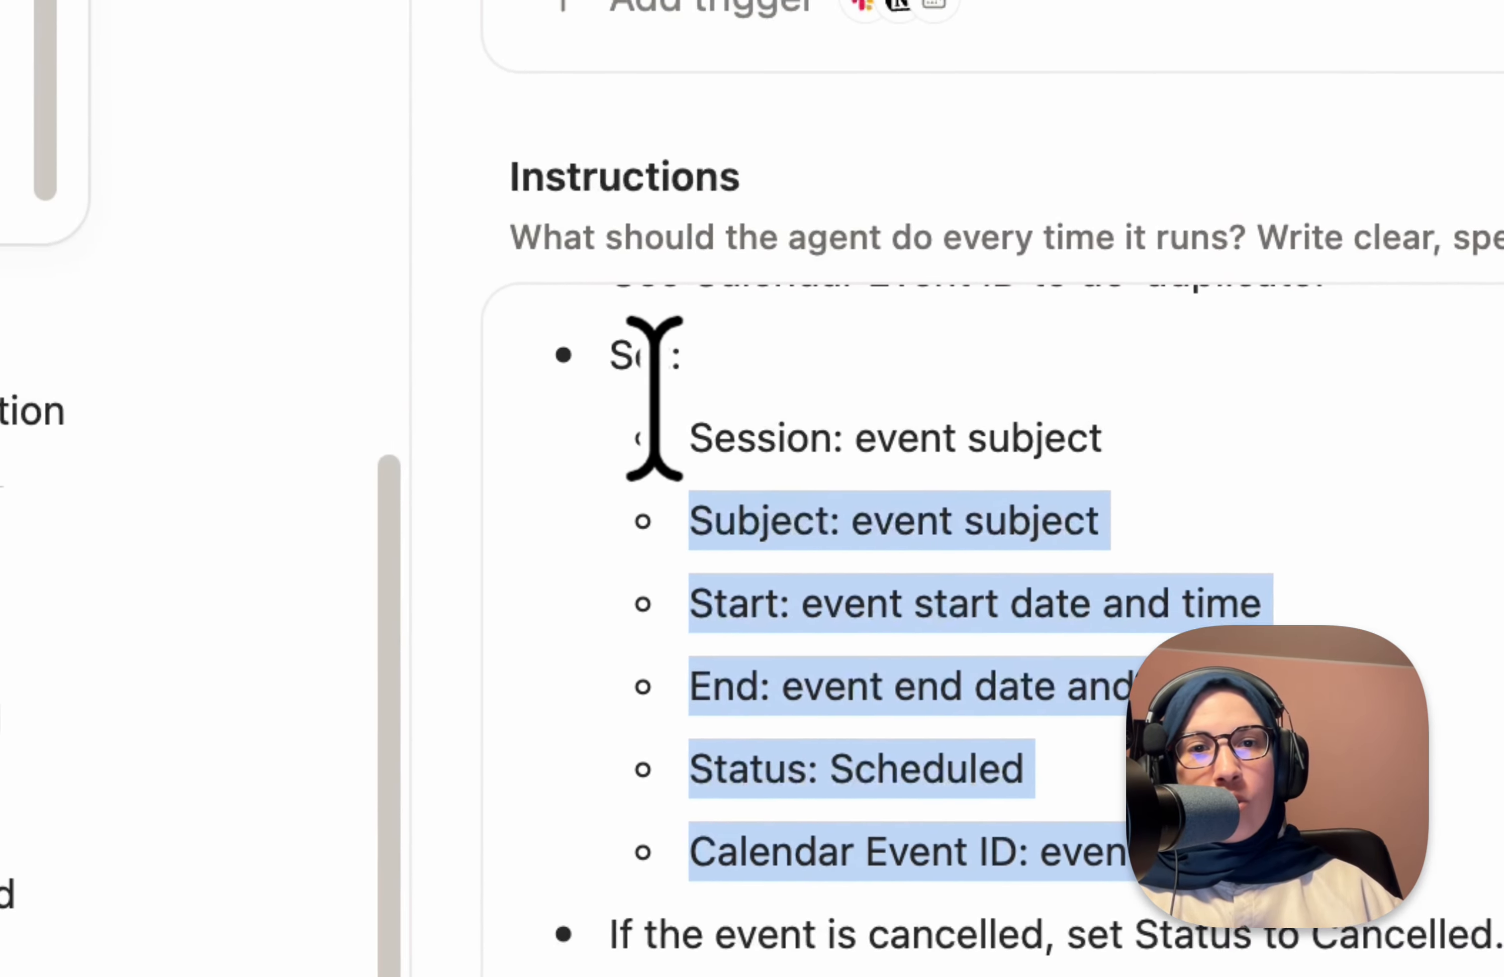
left_click(1071, 467)
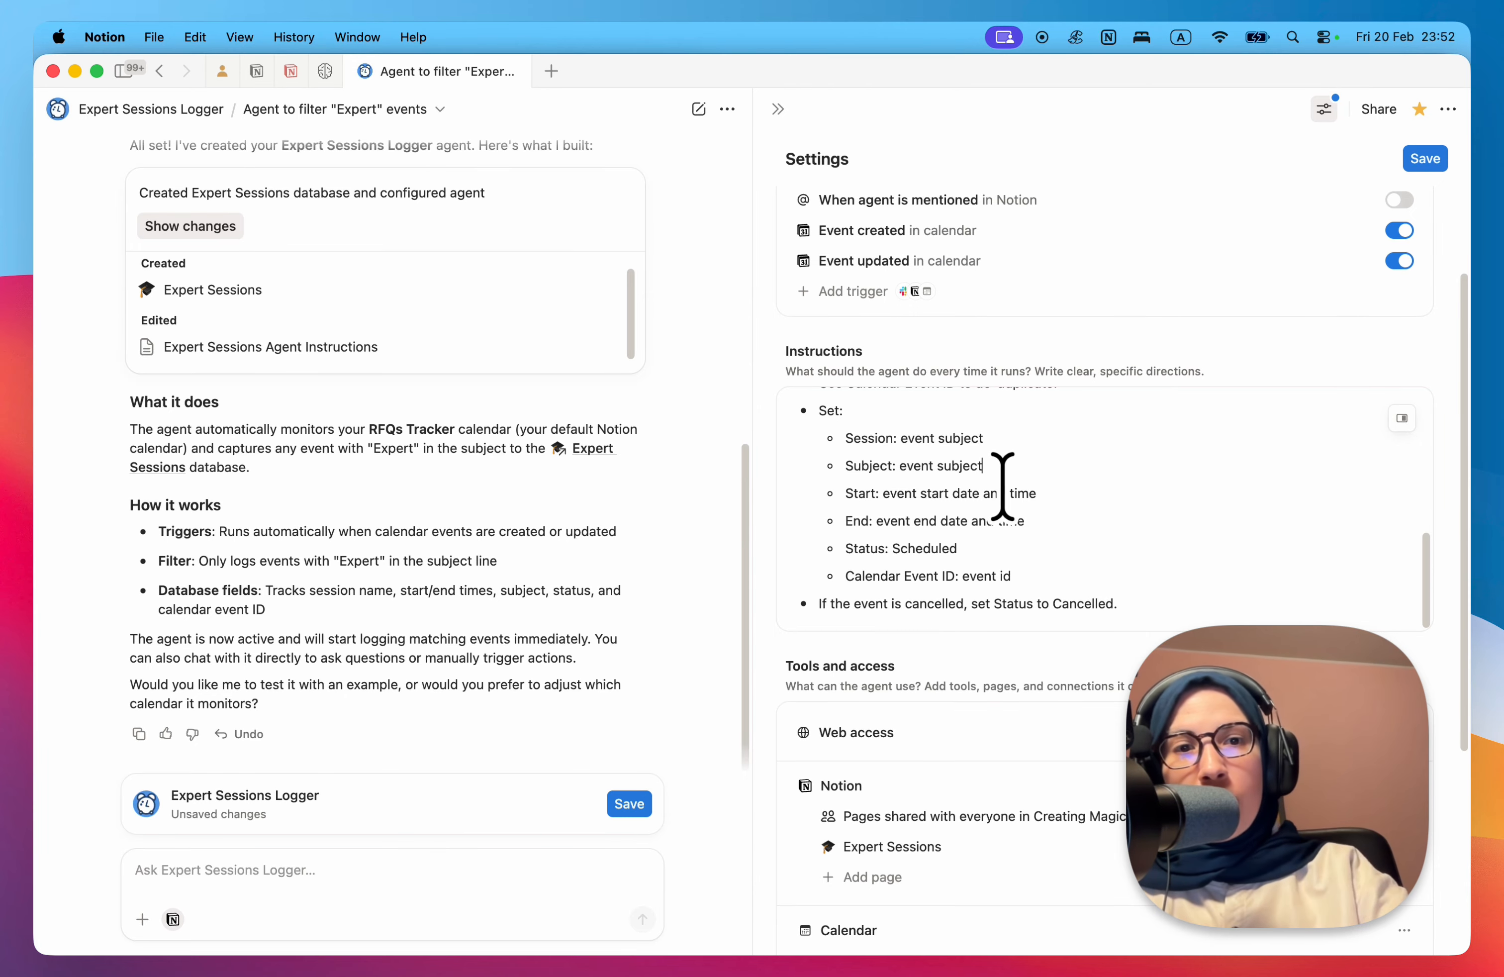
Step: Add a sub-bullet "Content: meeting notes" below the Calendar Event ID line in the agent's instructions
left_click(1050, 573)
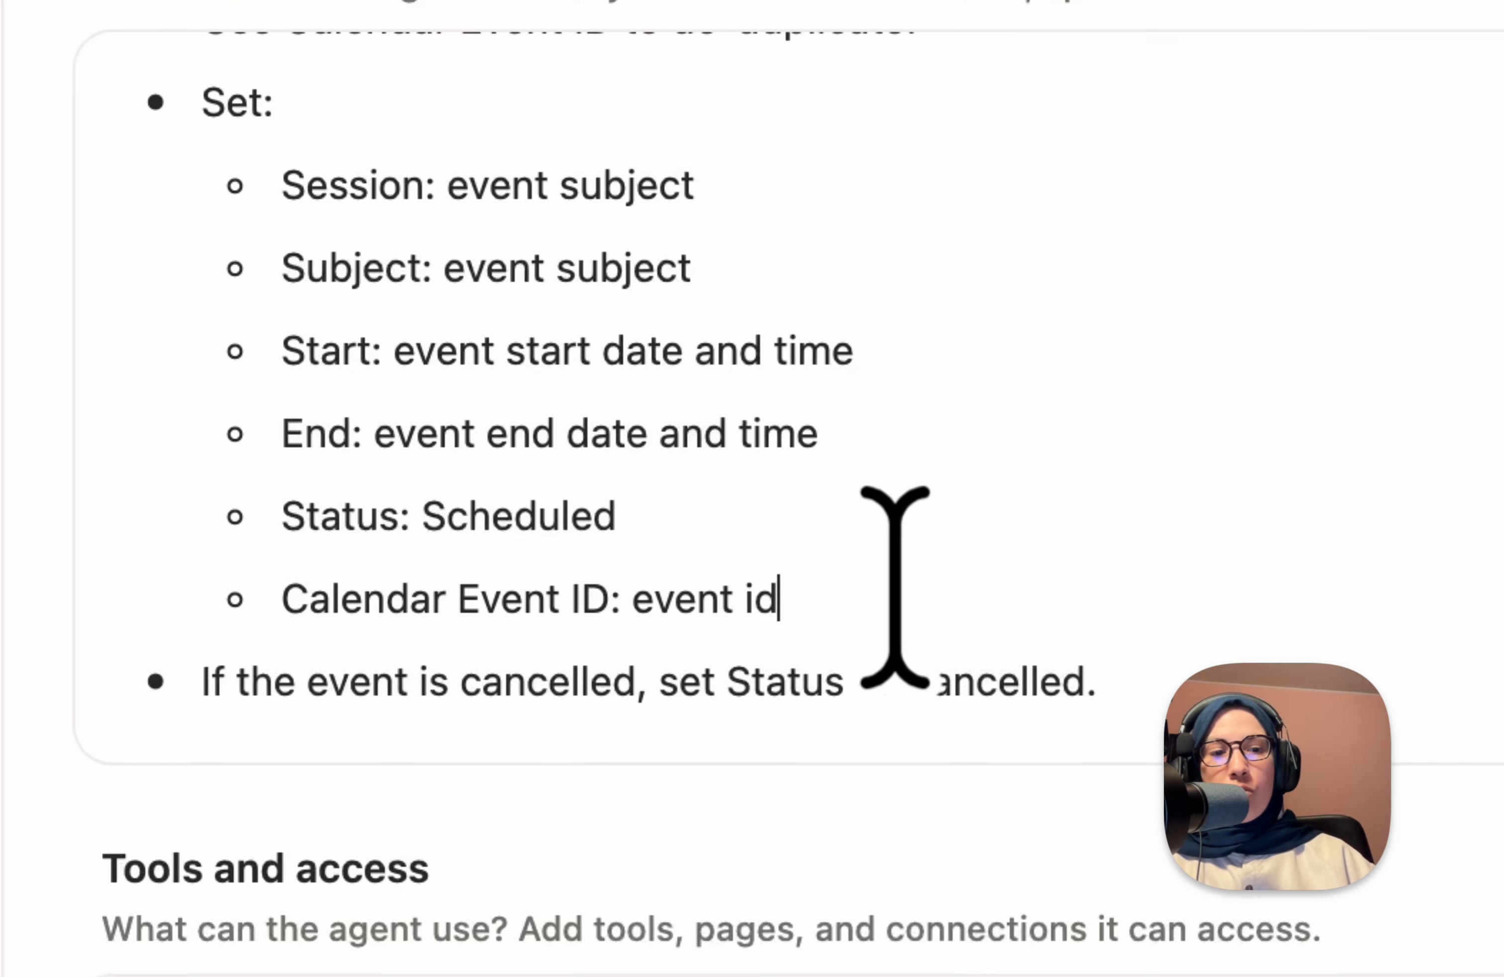
key("Return")
type("Content: add")
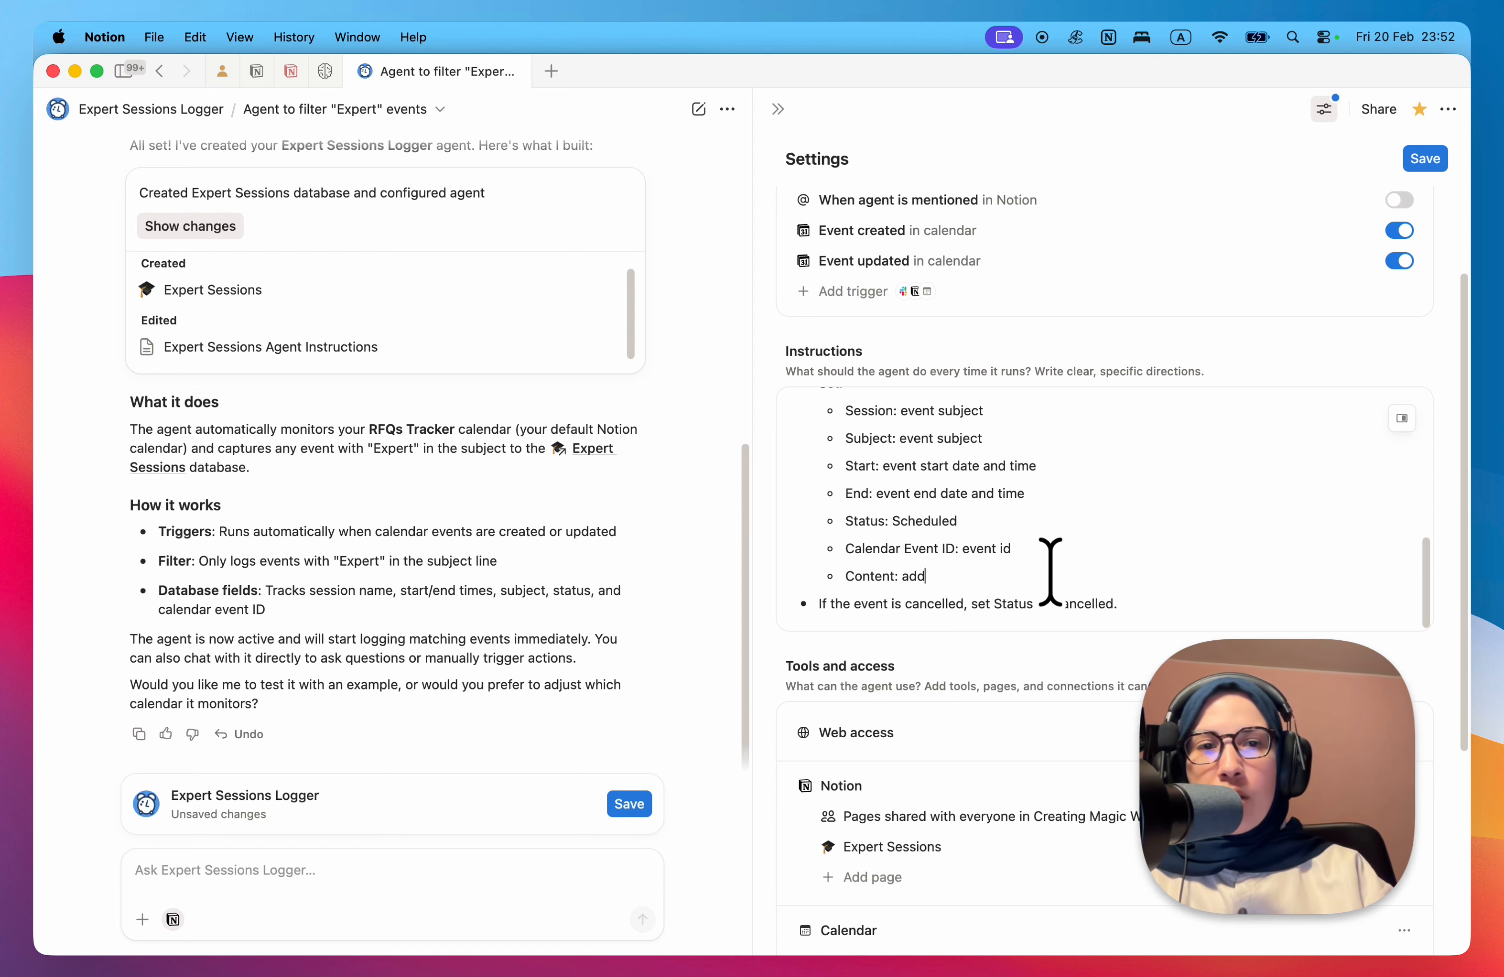
key("BackSpace")
key("BackSpace")
key("BackSpace")
type("meeting notes")
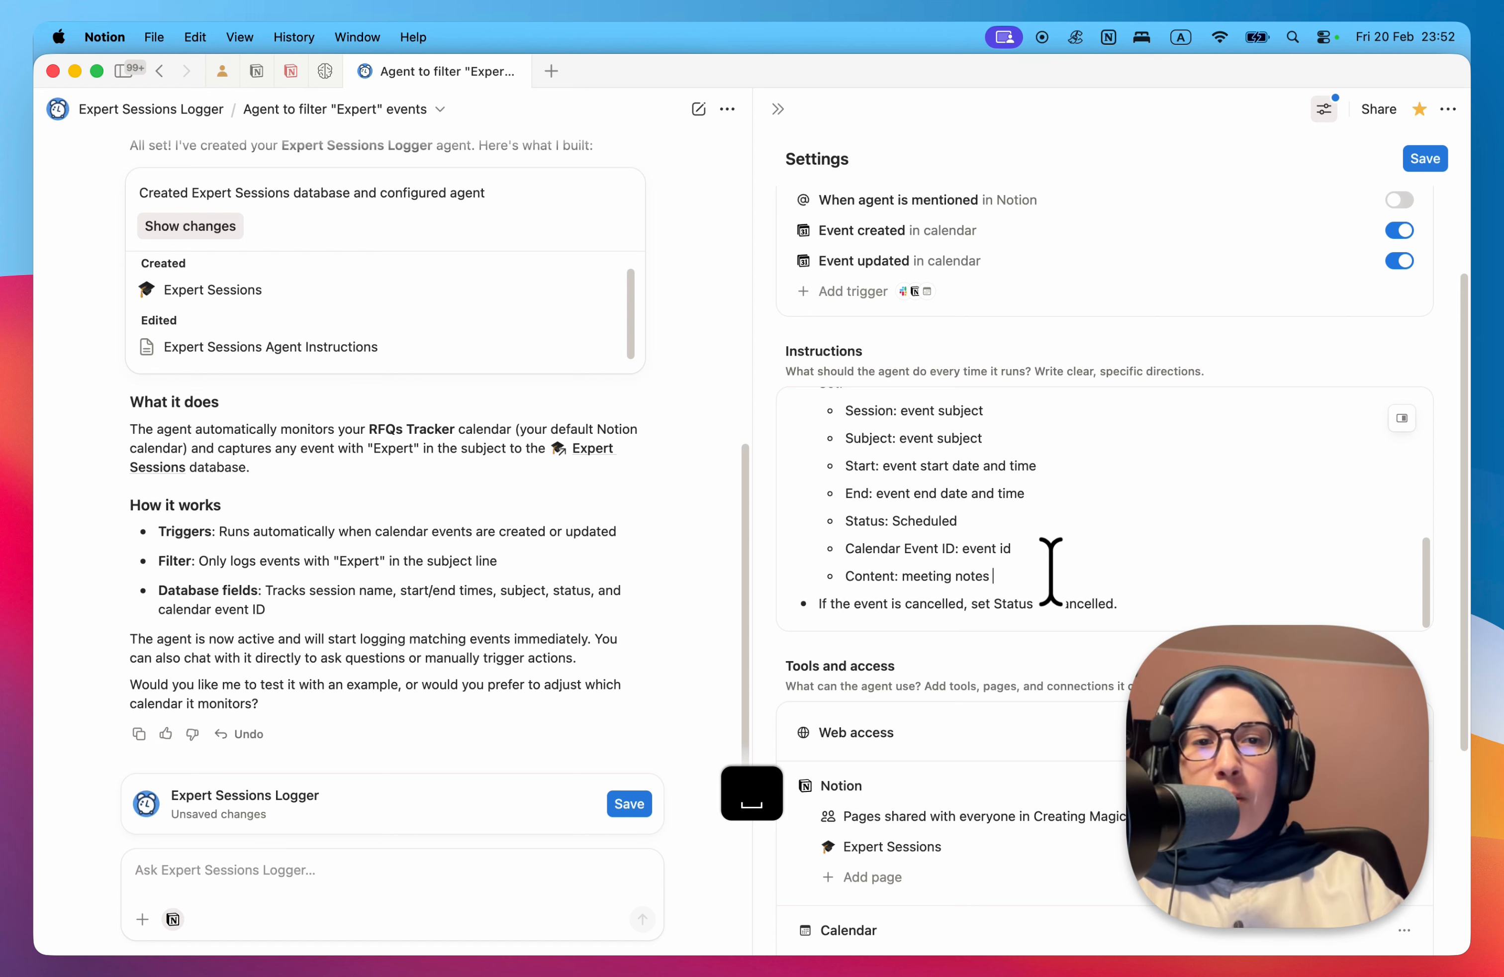
type(" / additioal")
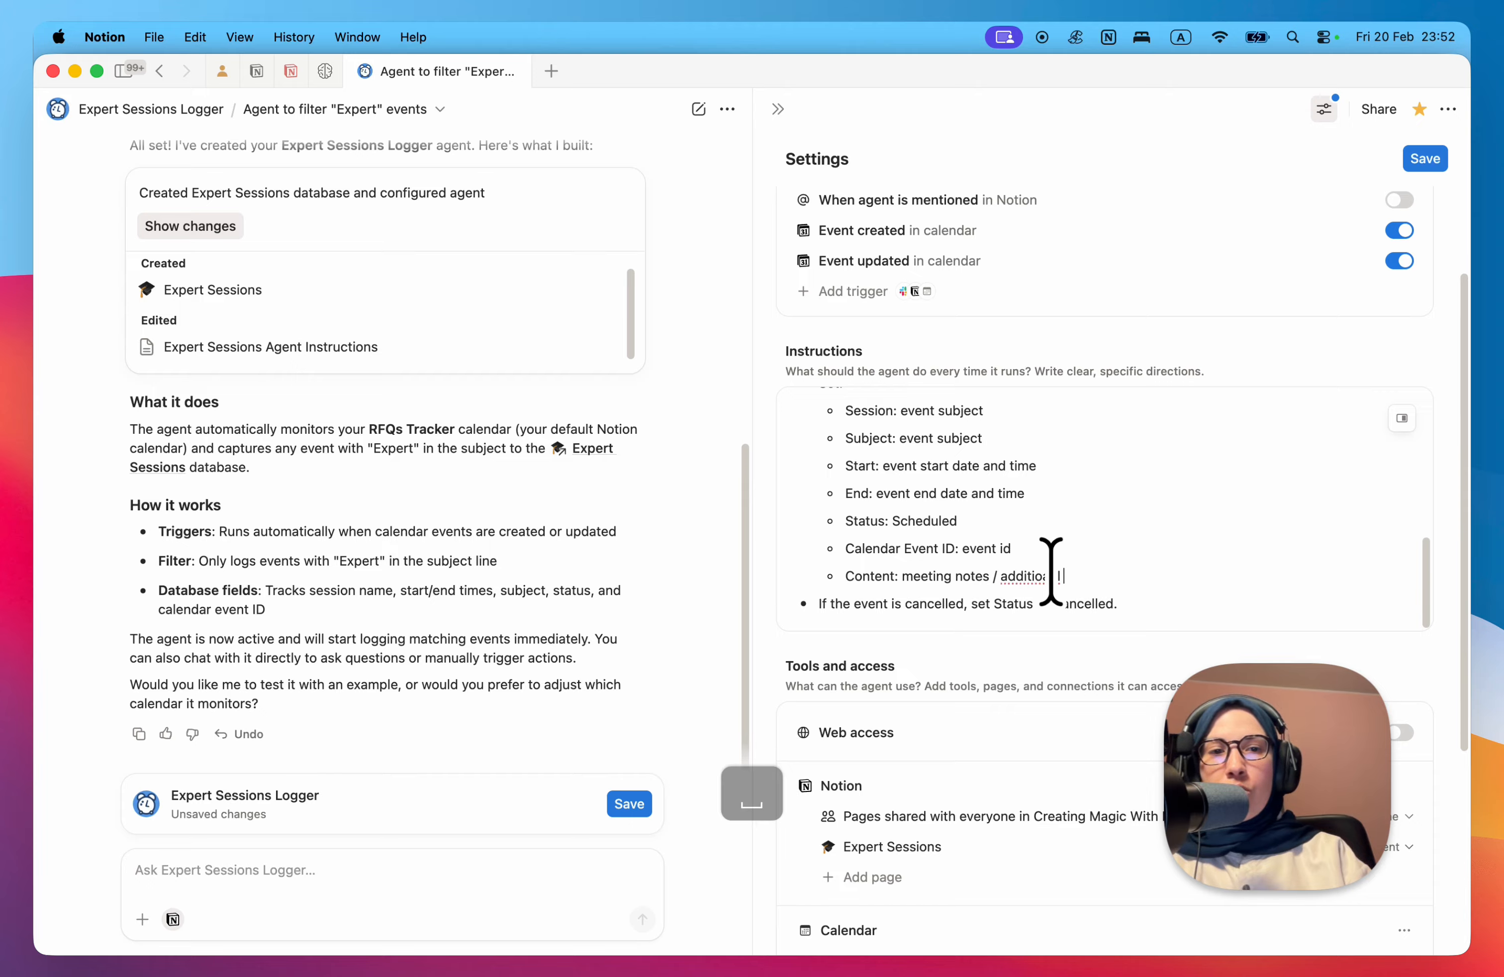
key("BackSpace")
key("BackSpace")
key("BackSpace")
key("BackSpace")
key("BackSpace")
key("BackSpace")
key("BackSpace")
key("BackSpace")
key("BackSpace")
key("BackSpace")
key("BackSpace")
key("BackSpace")
key("BackSpace")
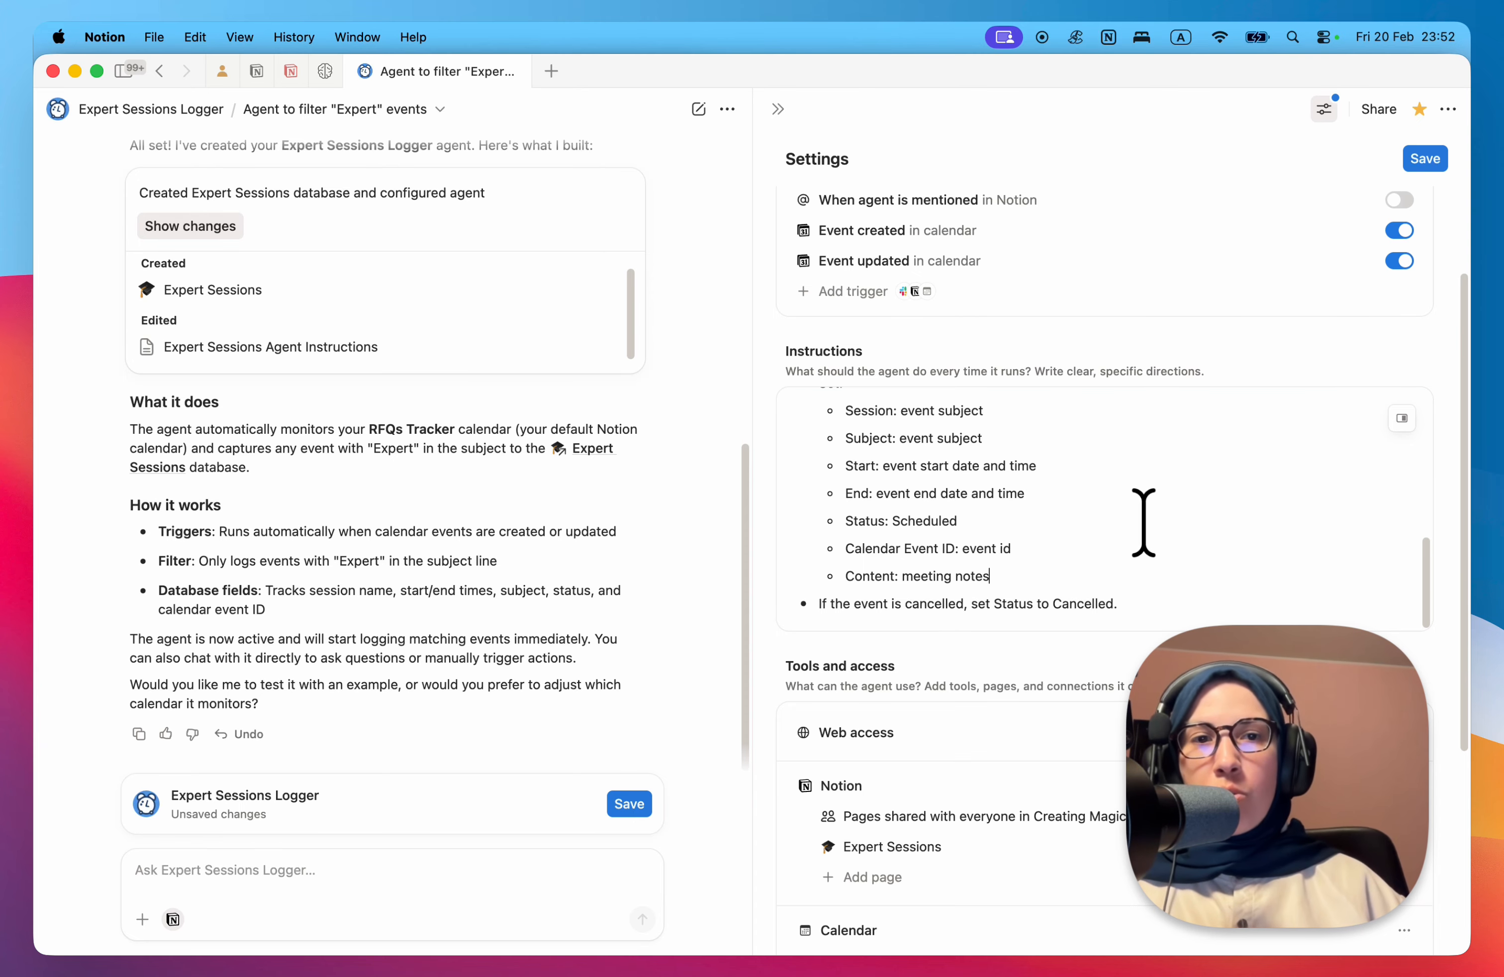
Step: Examine the agent's tools and access settings and the connections that can be added to it
scroll(1001, 570, "down", 5)
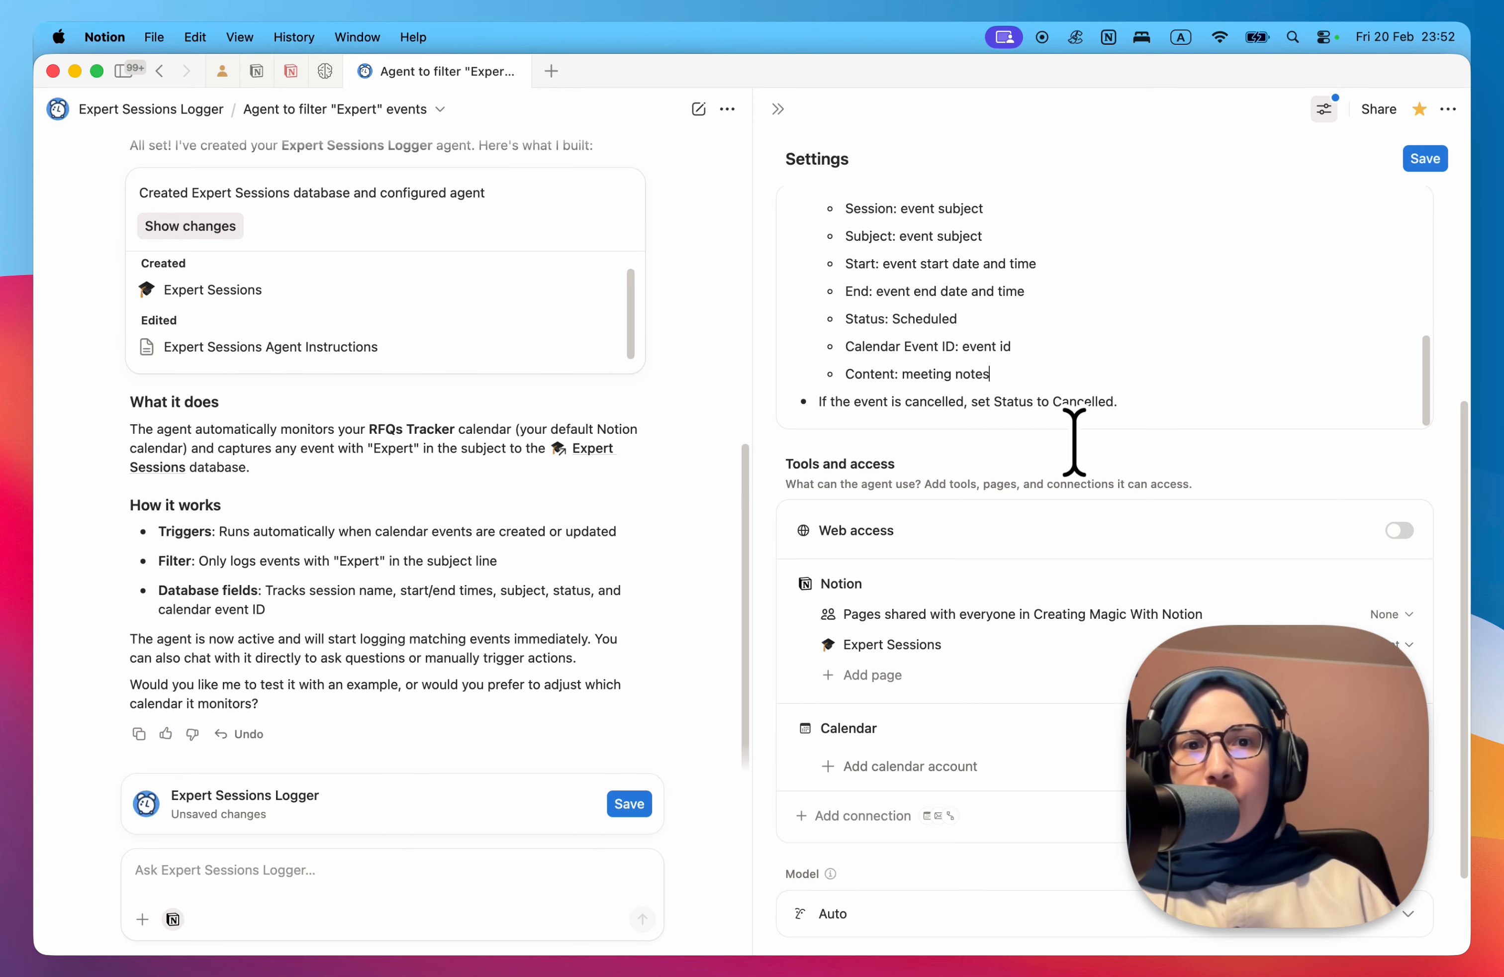
scroll(1074, 442, "down", 3)
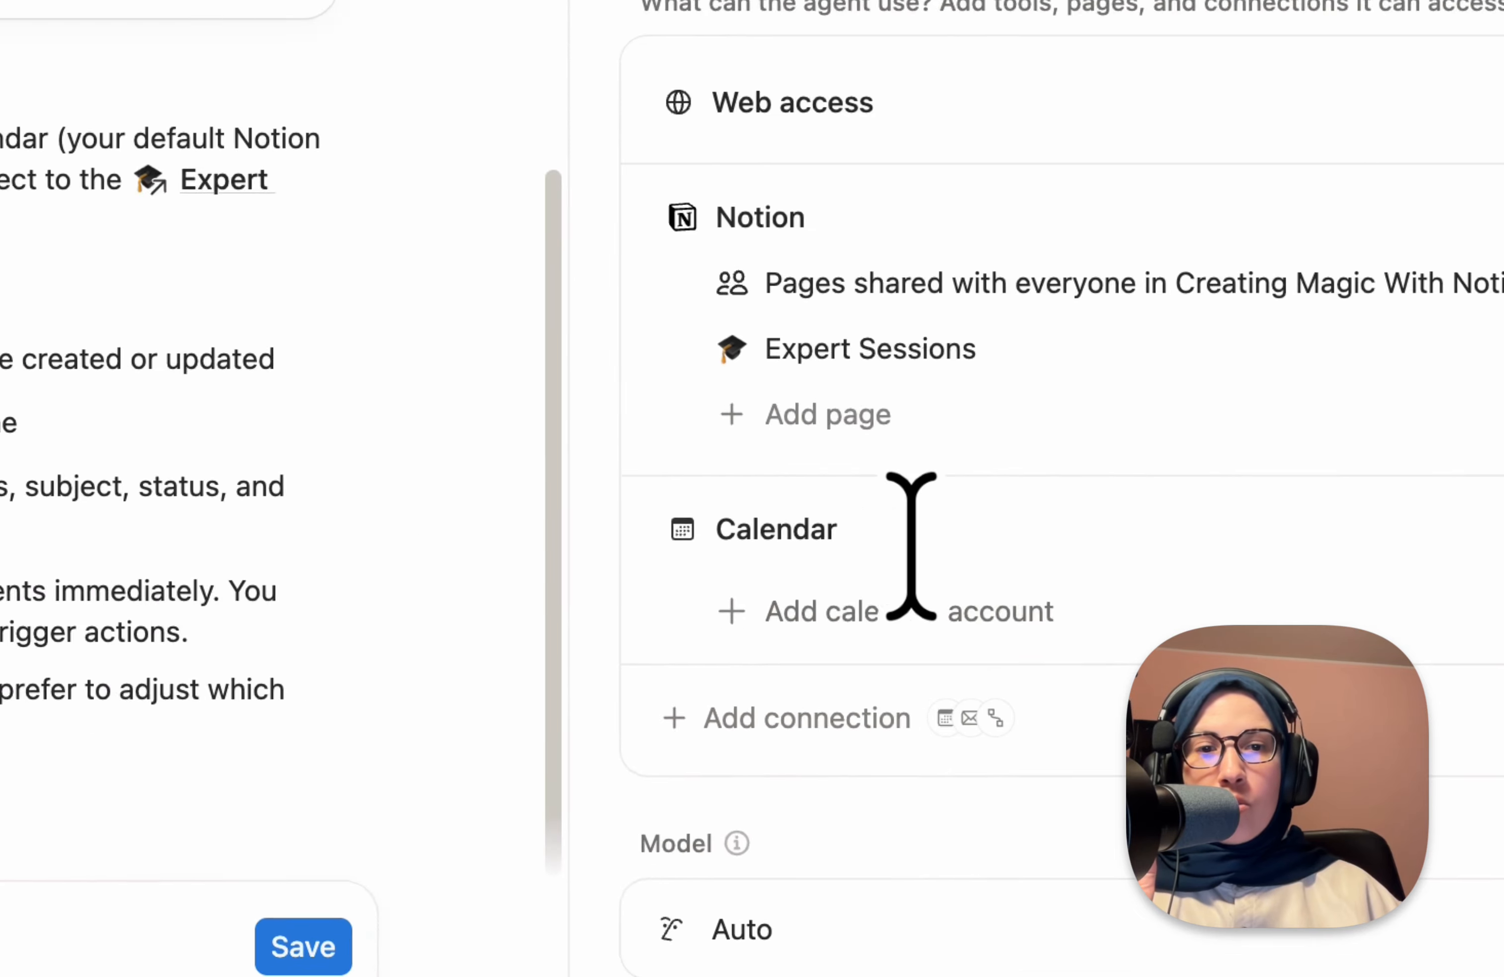
left_click(911, 545)
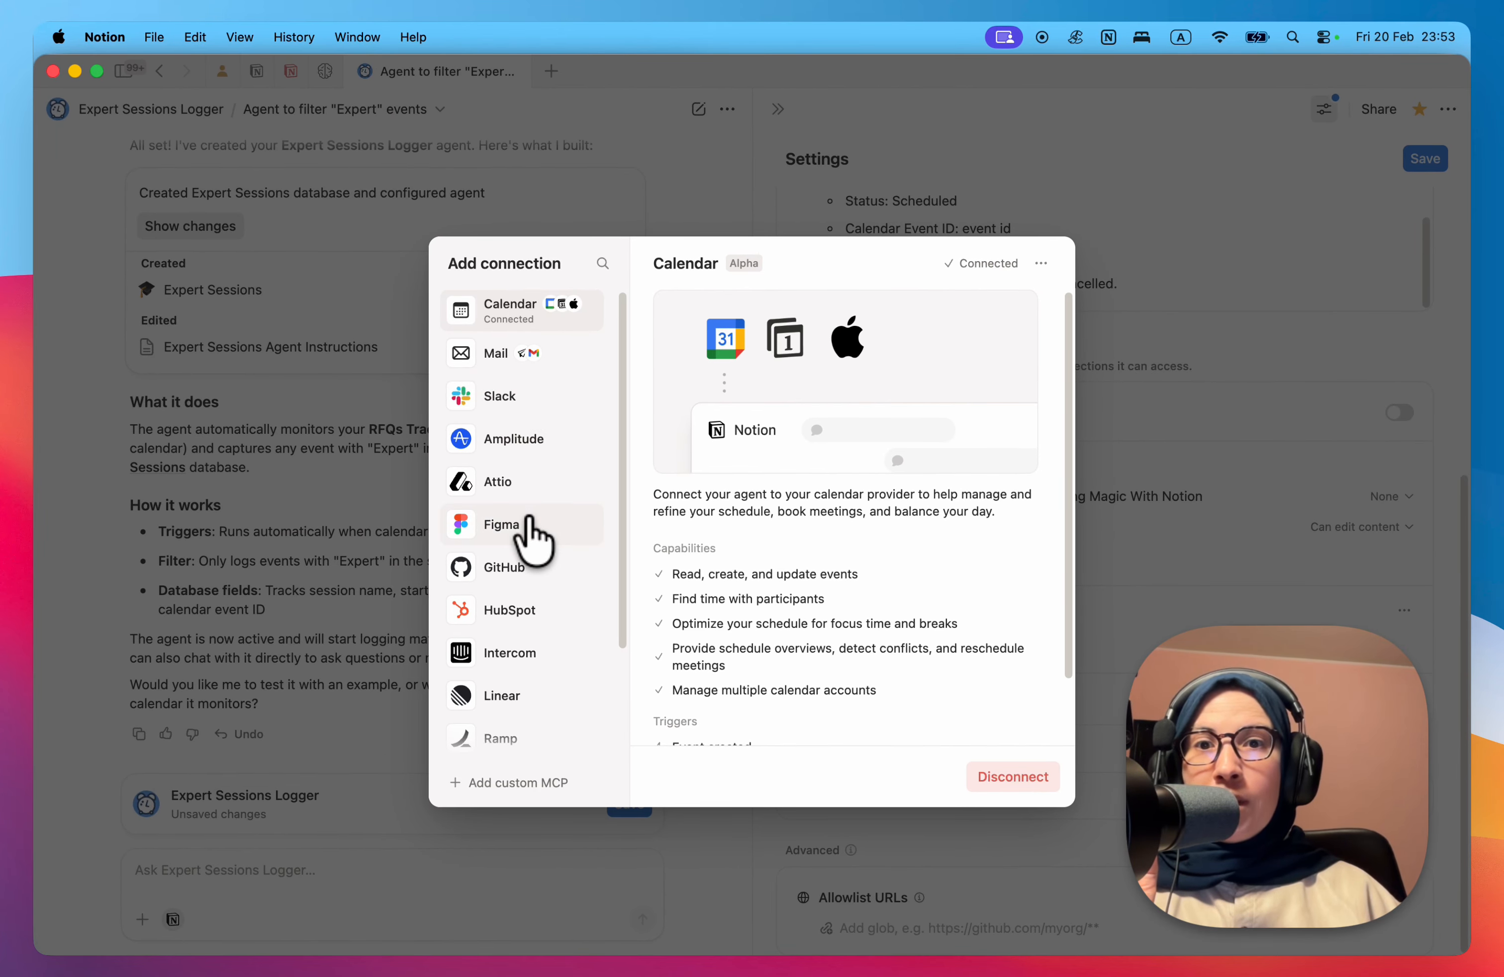
scroll(526, 533, "down", 3)
scroll(574, 698, "up", 3)
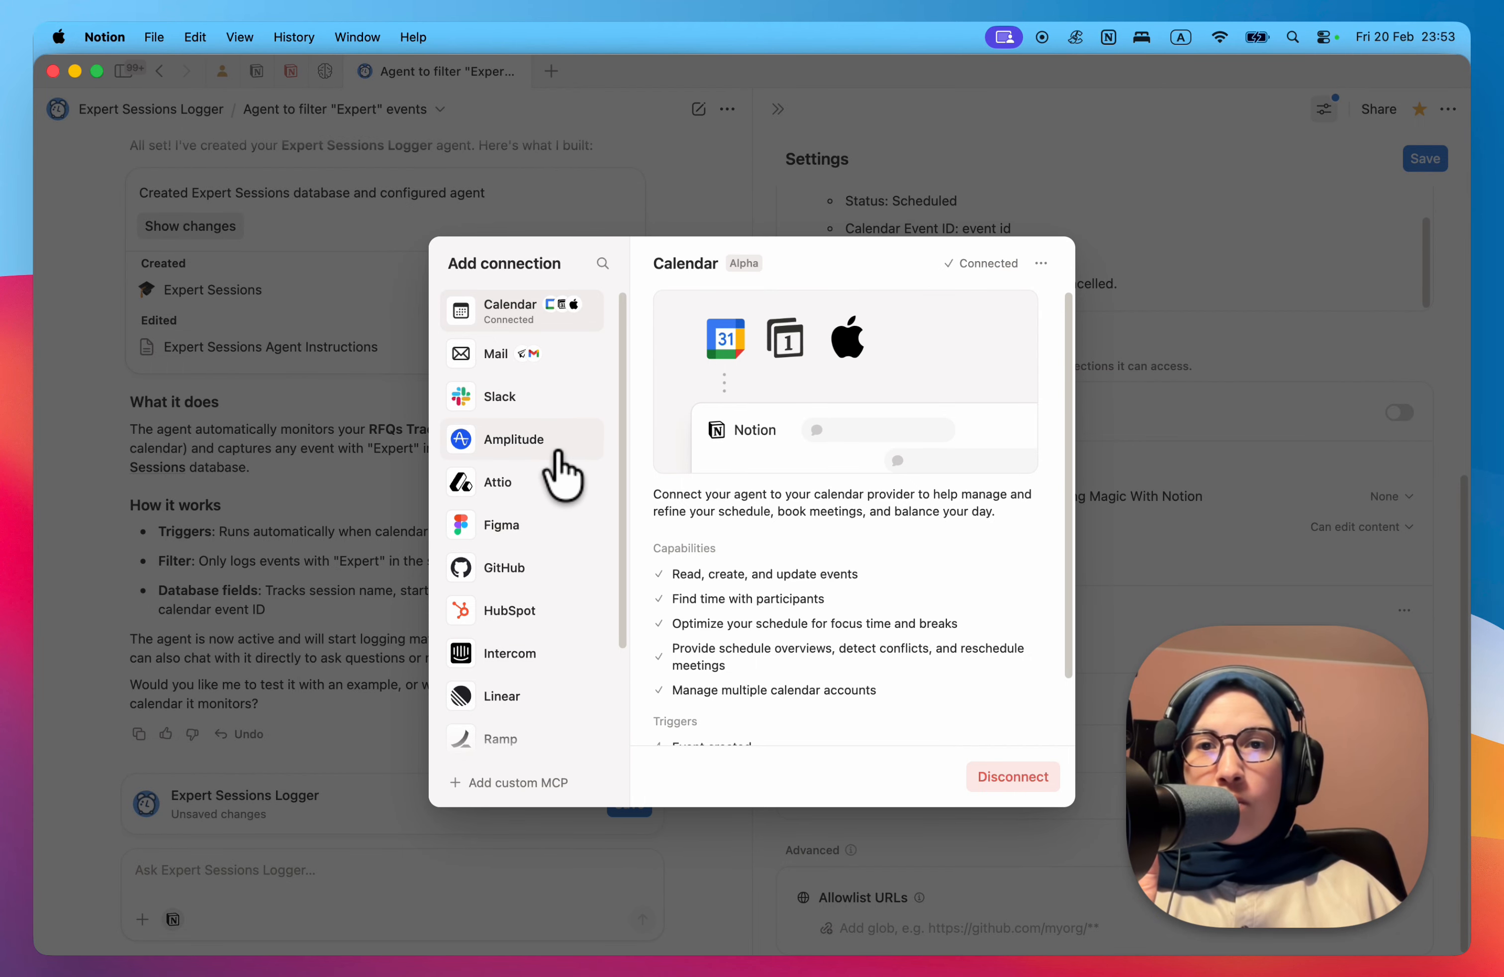
scroll(565, 469, "down", 3)
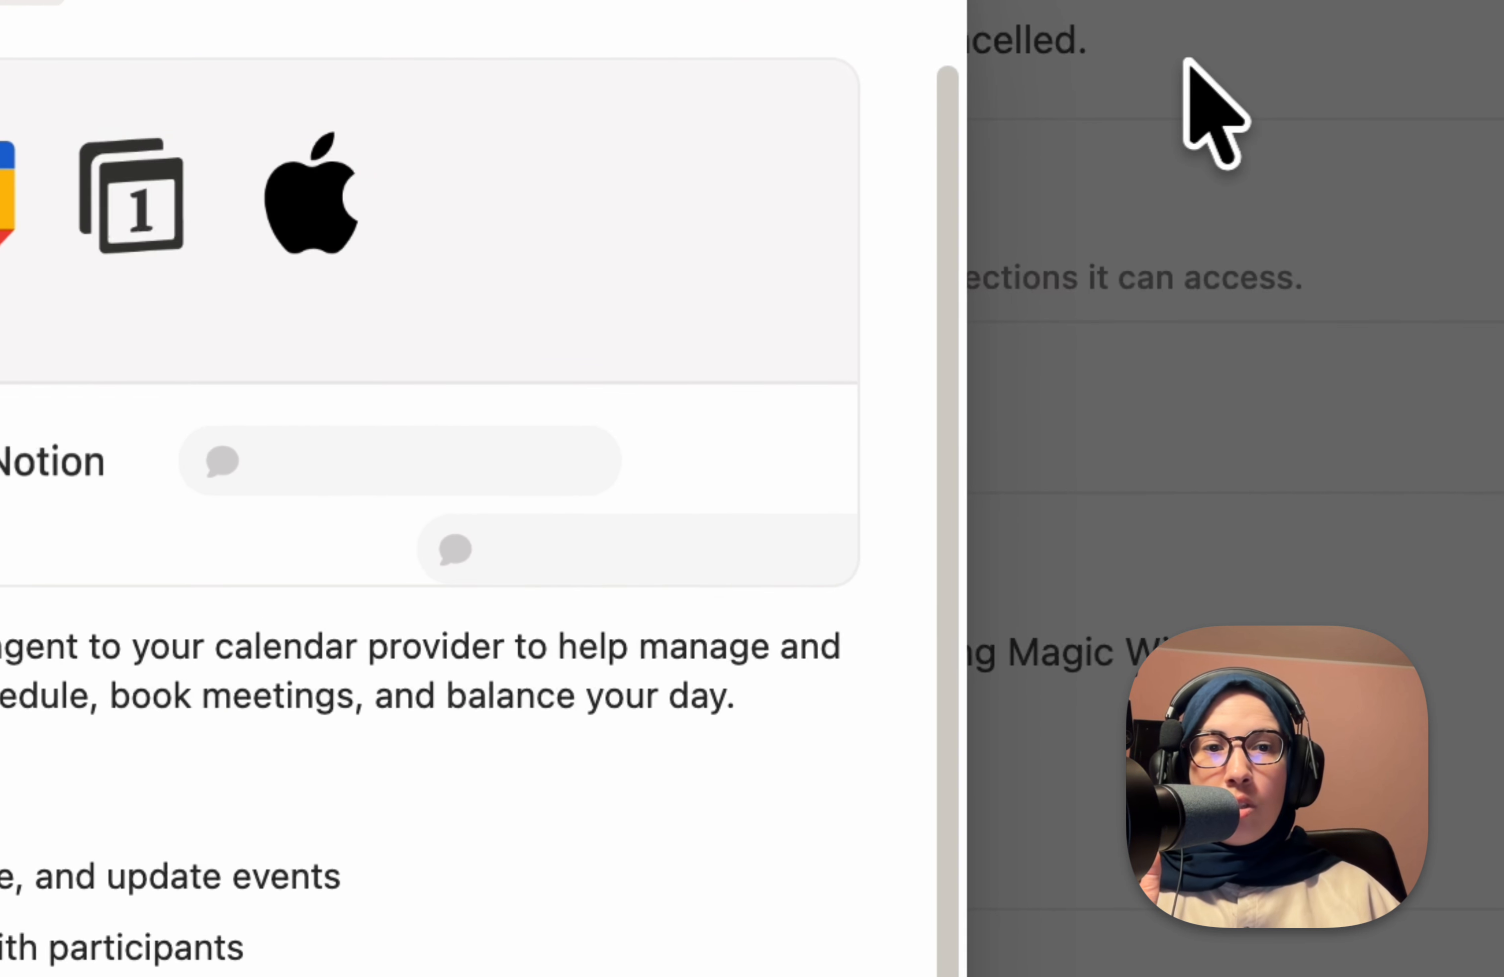
left_click(1153, 292)
Step: Examine the models the agent can use, keeping Auto
scroll(558, 913, "down", 10)
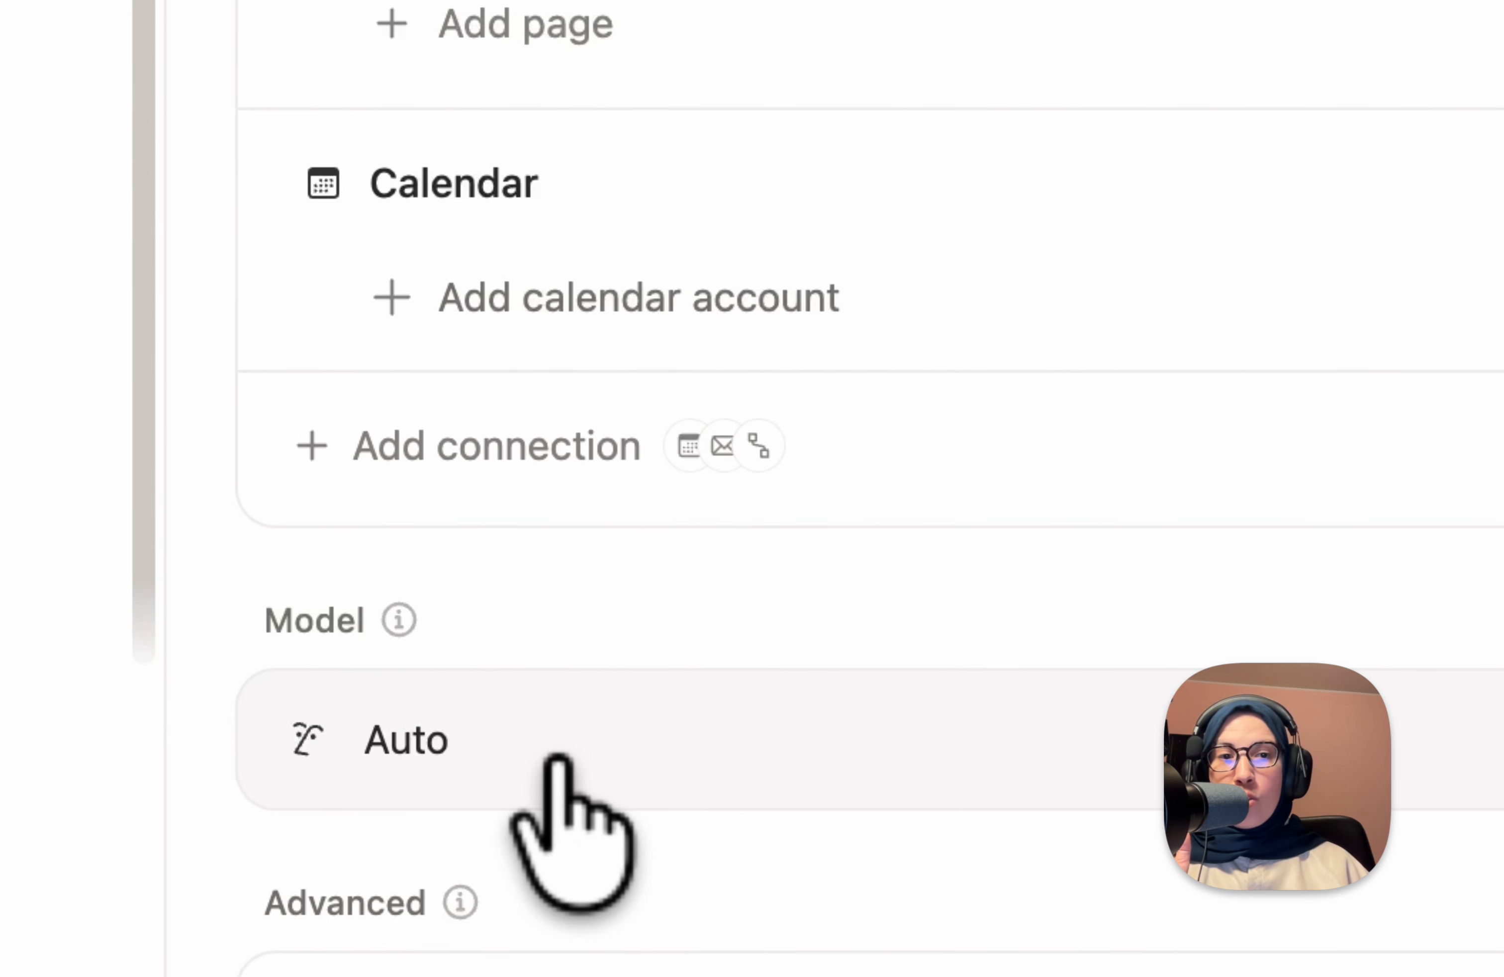
left_click(761, 745)
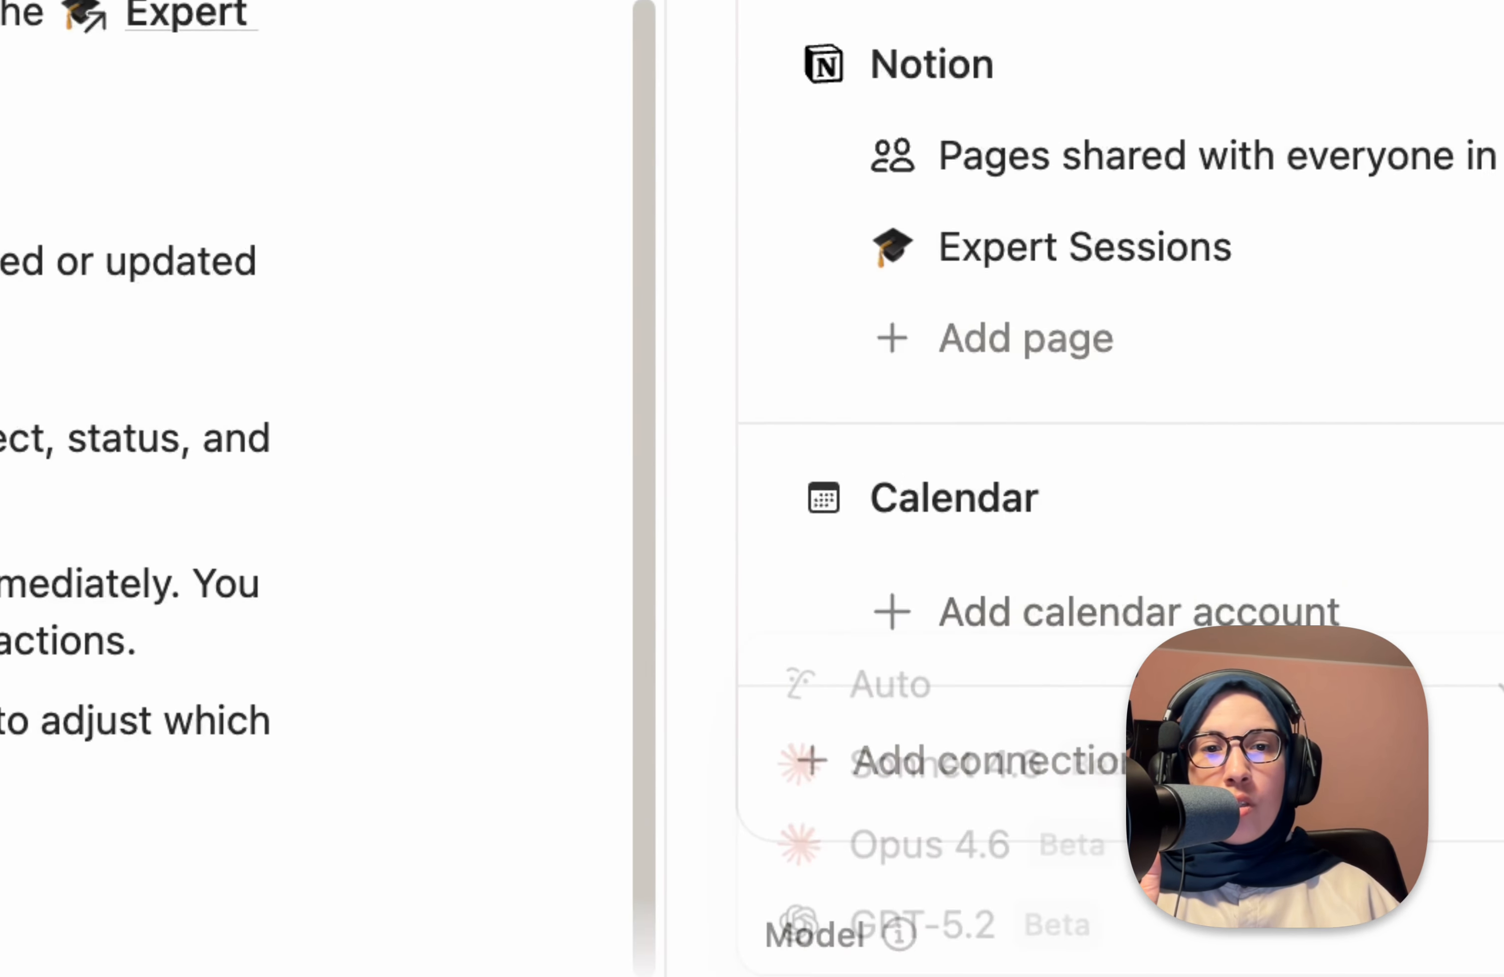
left_click(1487, 532)
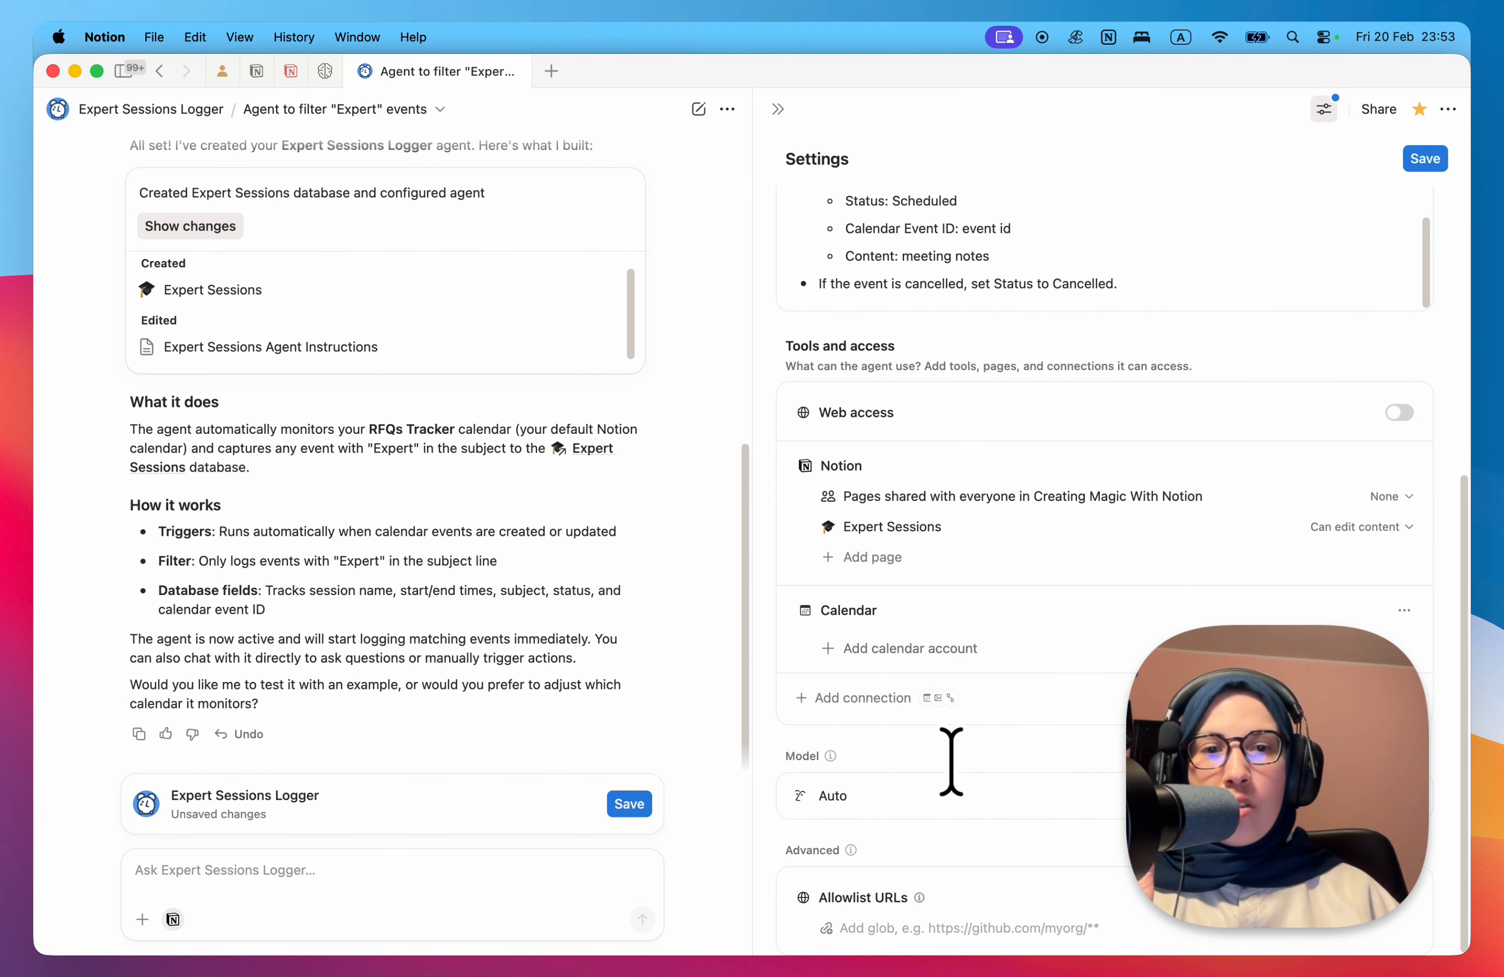
Step: Save the agent's settings and open the Expert Sessions Logger agent's main page
scroll(951, 761, "up", 10)
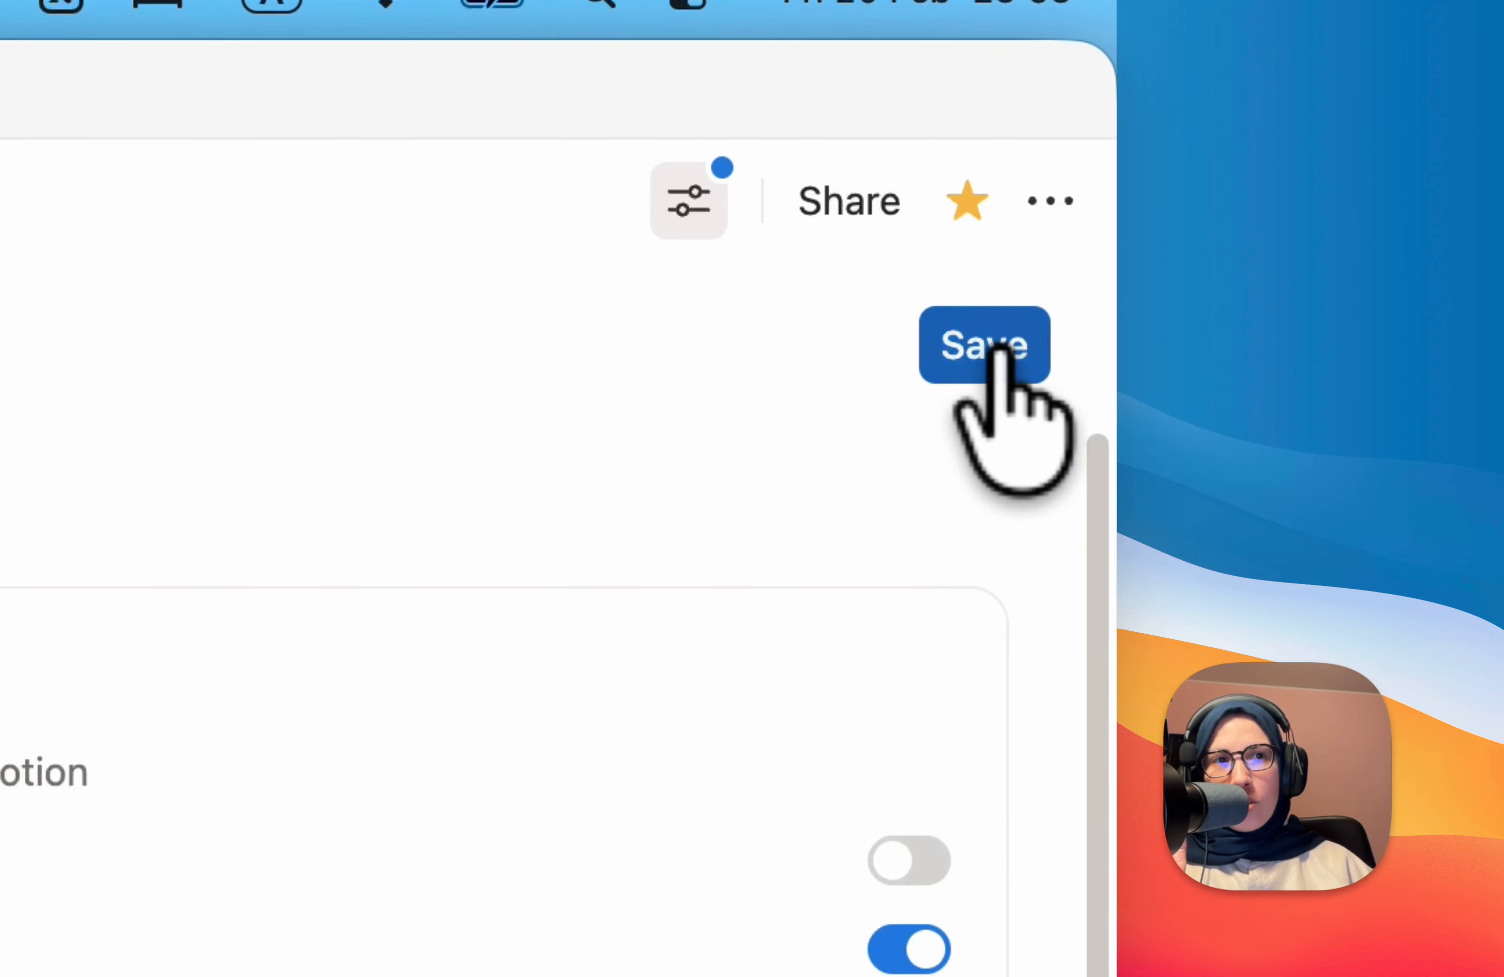
left_click(999, 352)
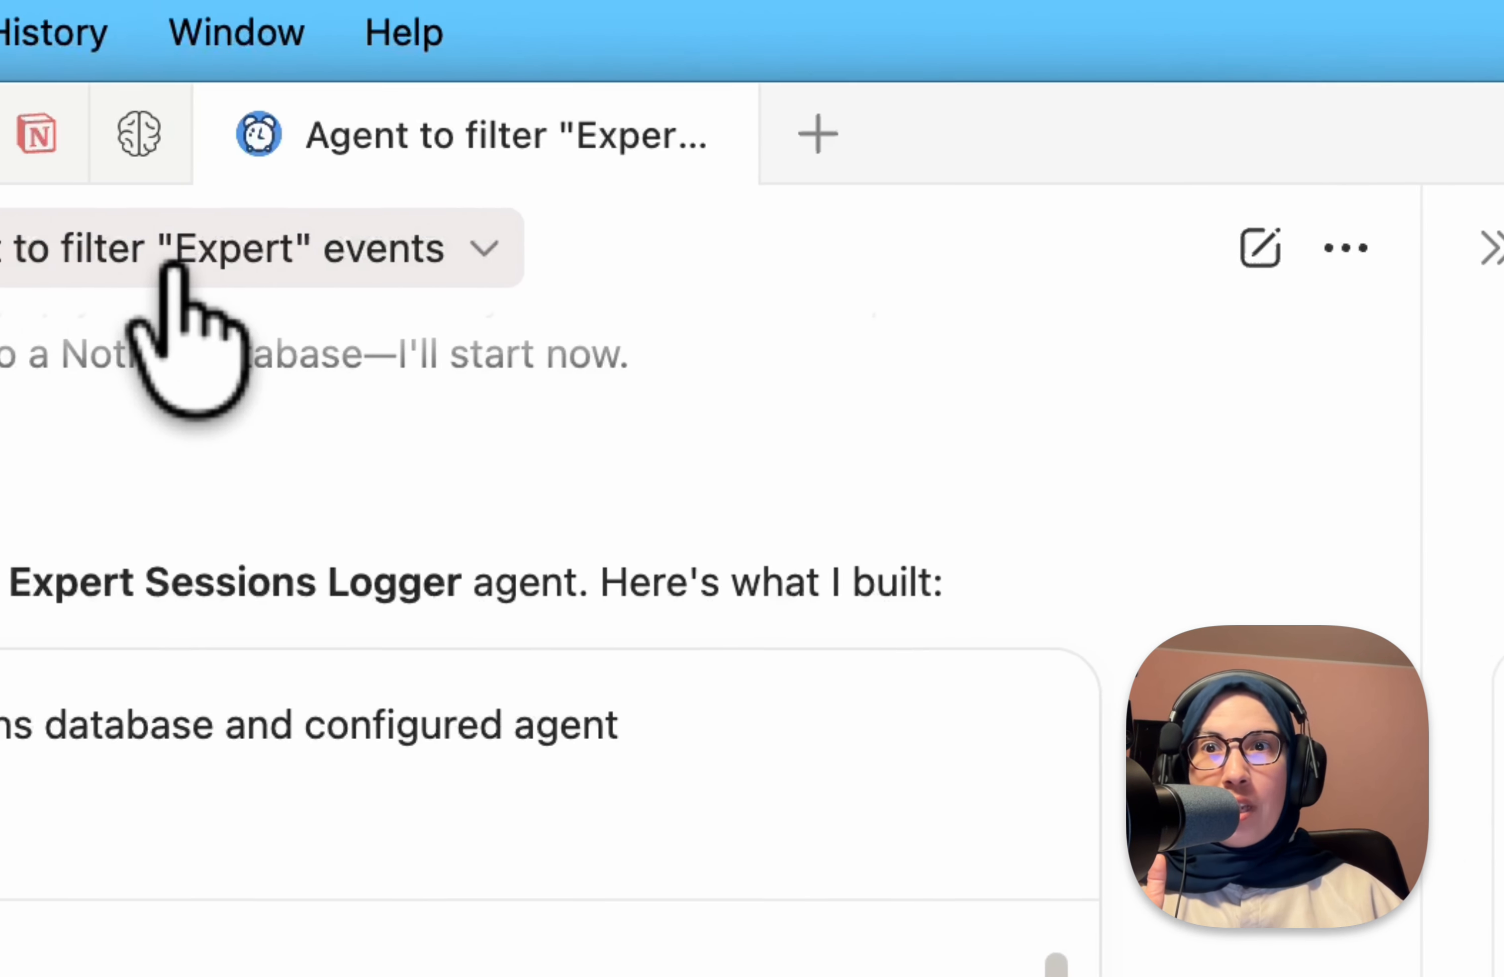
left_click(296, 343)
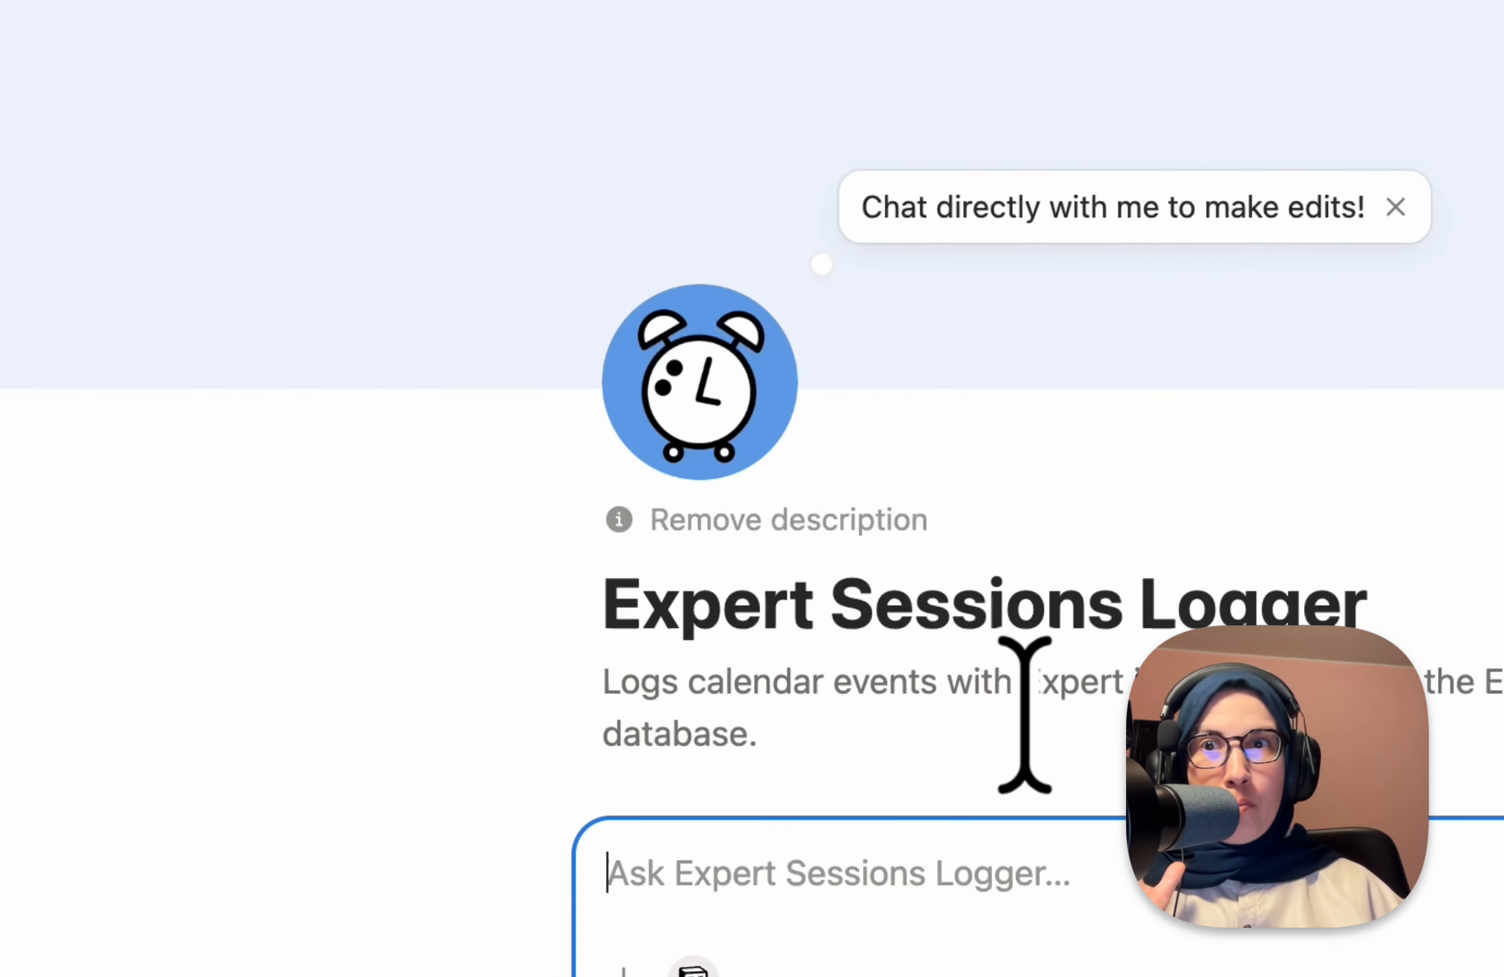